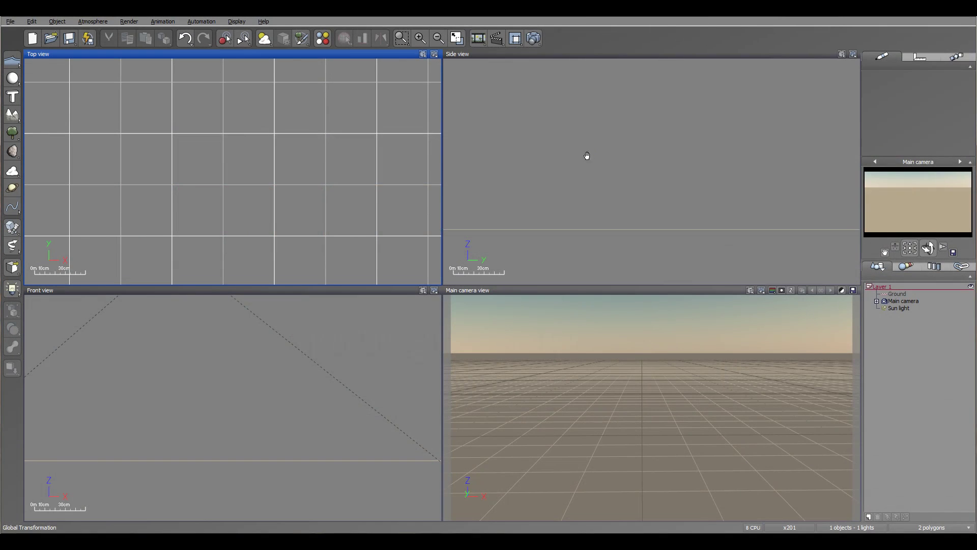
Open the rock template selection for the Rock tool
left_click(574, 167)
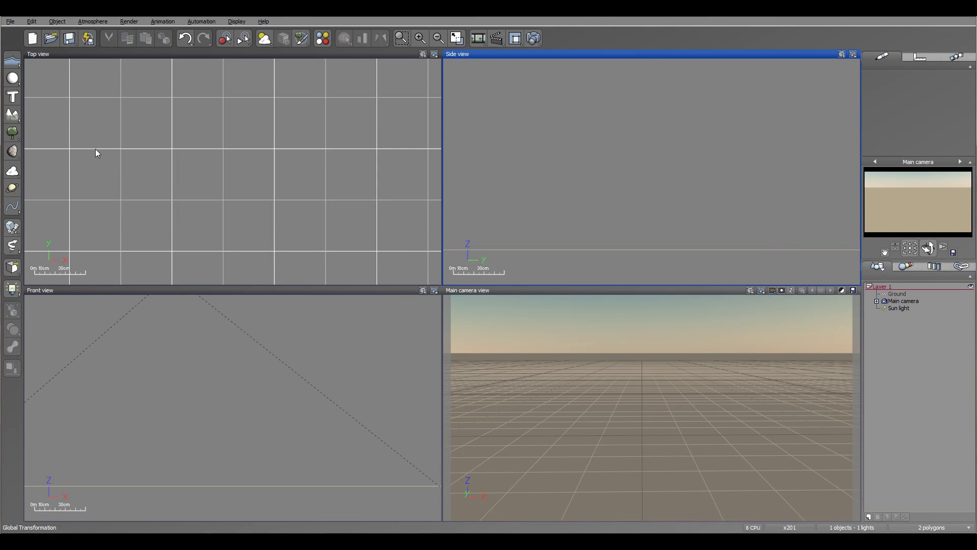
left_click(13, 148)
left_click(21, 156)
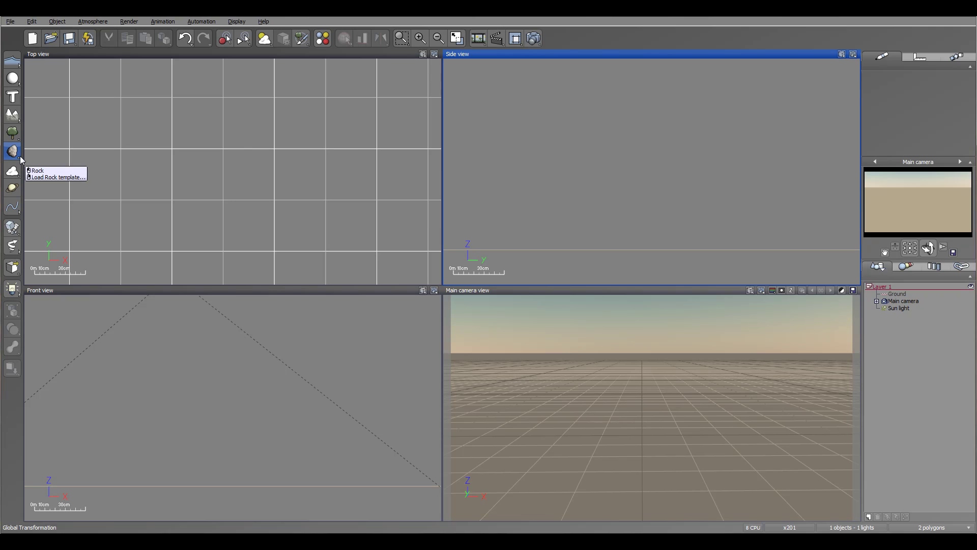
left_click(22, 155)
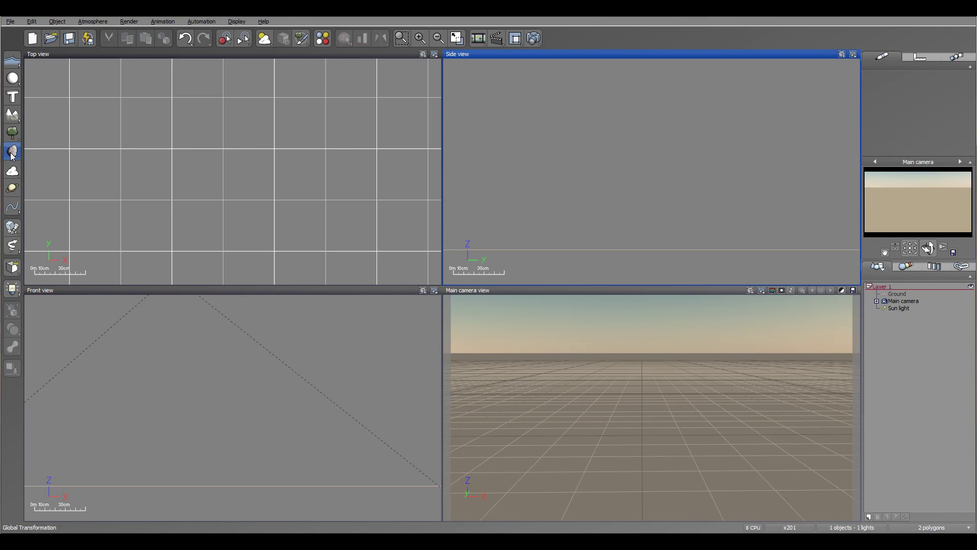
left_click(12, 155)
left_click(12, 156)
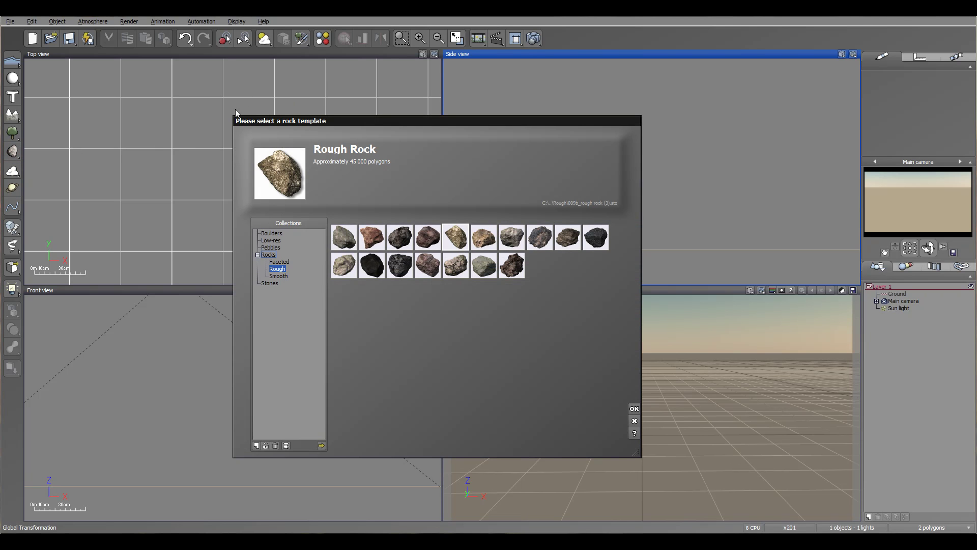
Browse the rock template collections Boulders, Low-res and Pebbles
left_click_drag(475, 123, 483, 97)
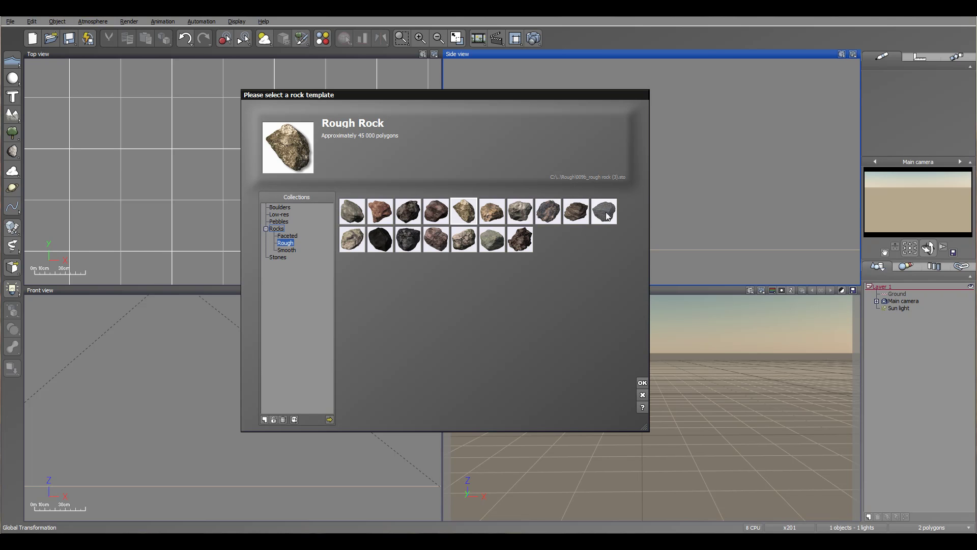
left_click(278, 208)
left_click(279, 215)
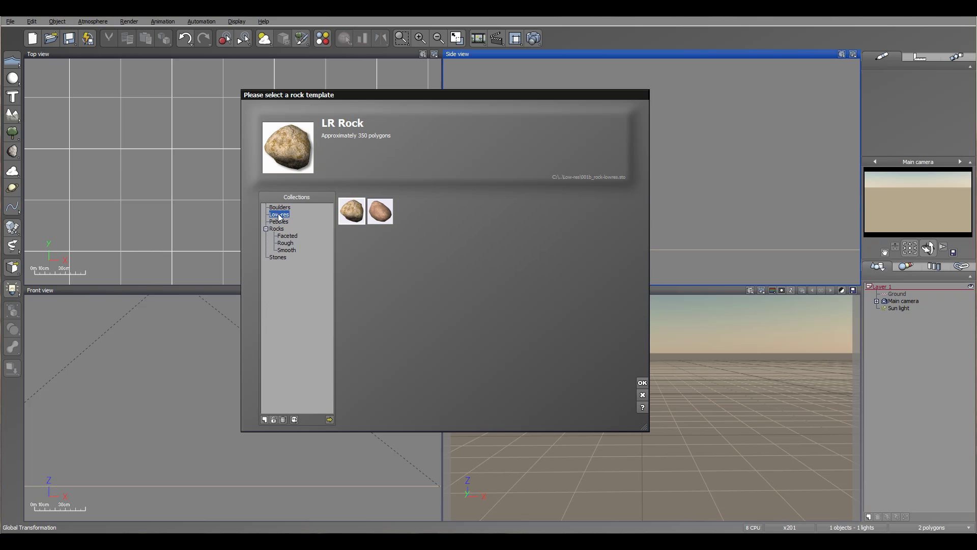
left_click(279, 222)
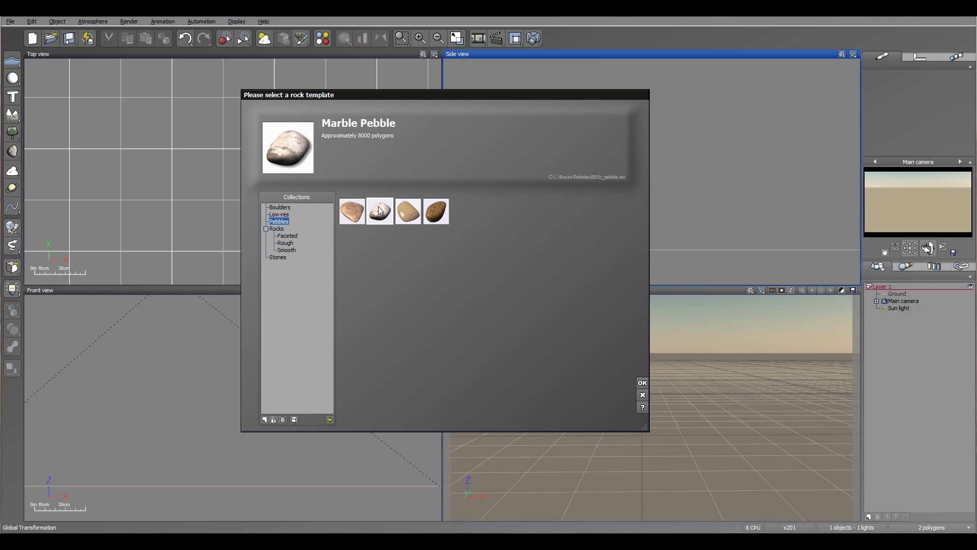
Add a rock to the scene using the Rough Rock template from the Rough collection under Rocks
left_click(286, 243)
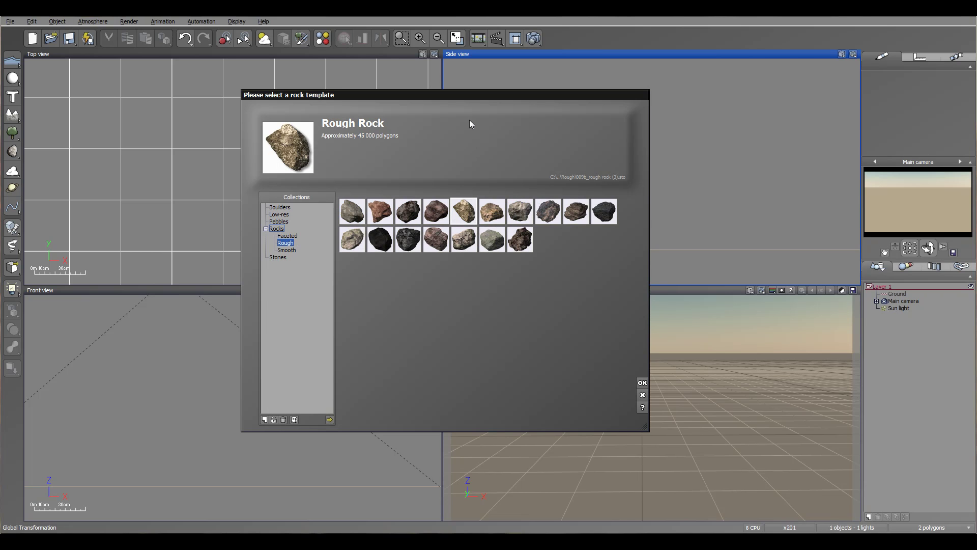
left_click_drag(484, 96, 479, 111)
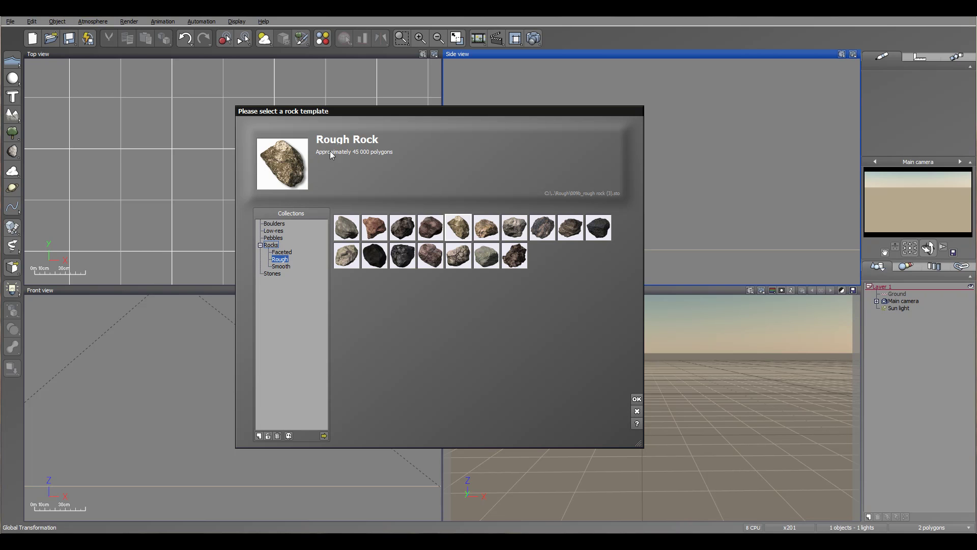
left_click(637, 399)
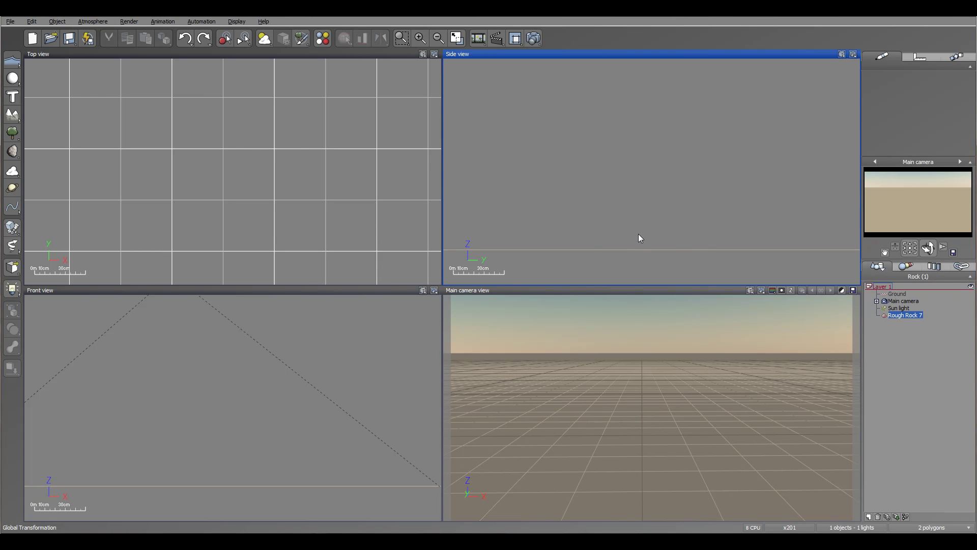
right_click_drag(257, 191, 236, 193)
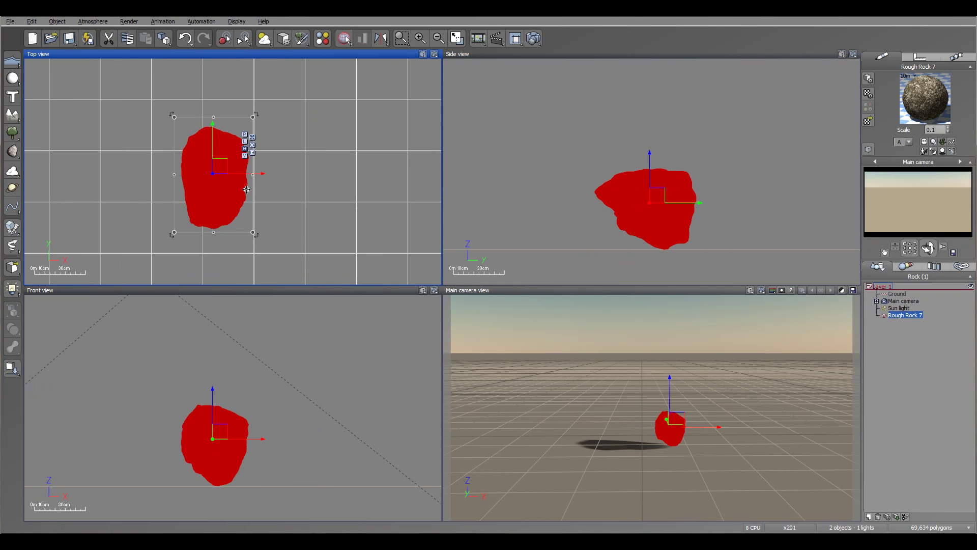
Add a second rough rock, move it to the left of the first one in the top view and drop it to the ground
left_click(14, 151)
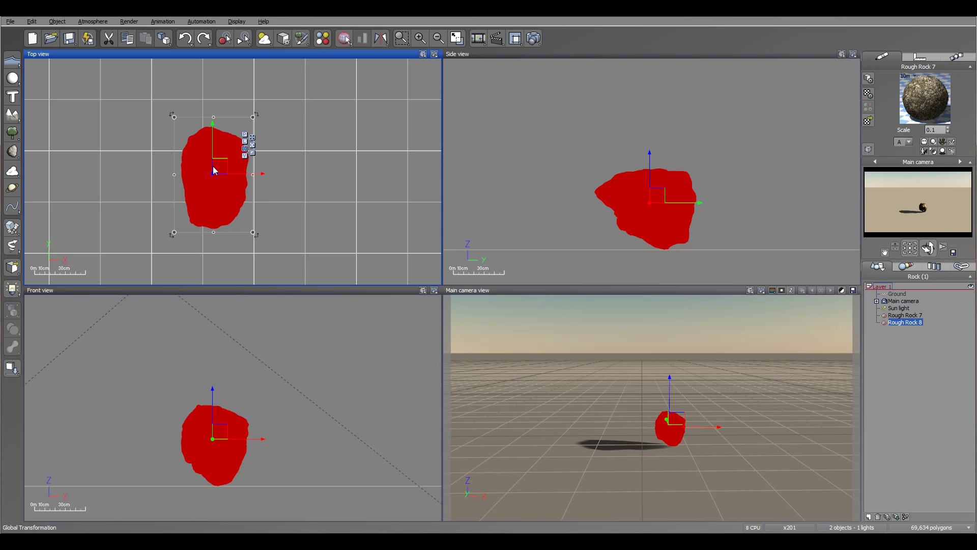
left_click_drag(224, 164, 124, 163)
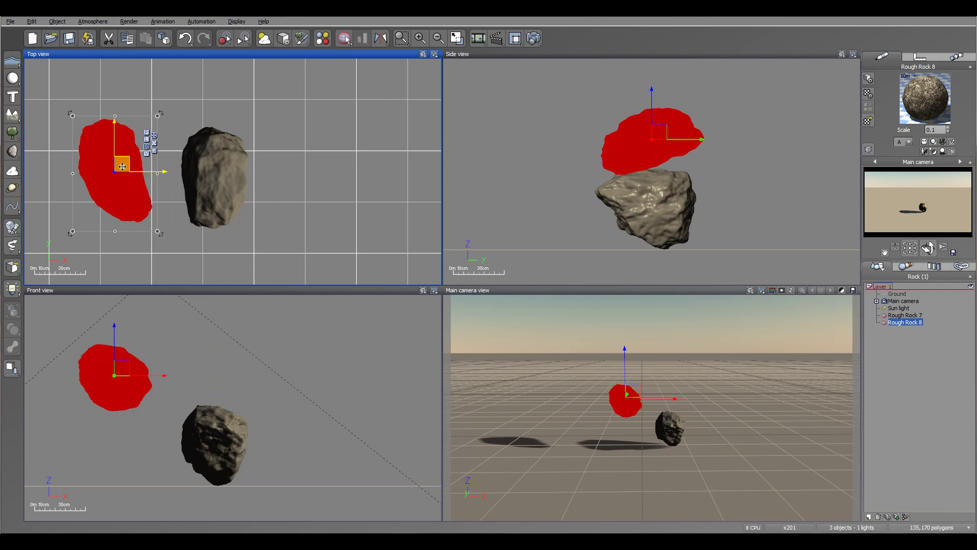
left_click(12, 369)
Add a third rough rock on the ground and place it to the right of the first one in the top view
left_click(14, 151)
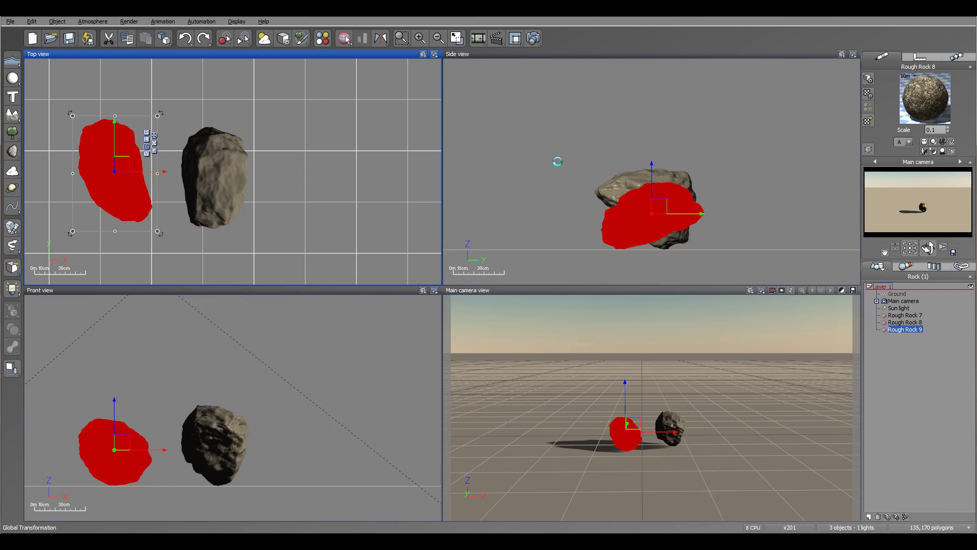
key("ctrl+d")
left_click_drag(243, 164, 323, 172)
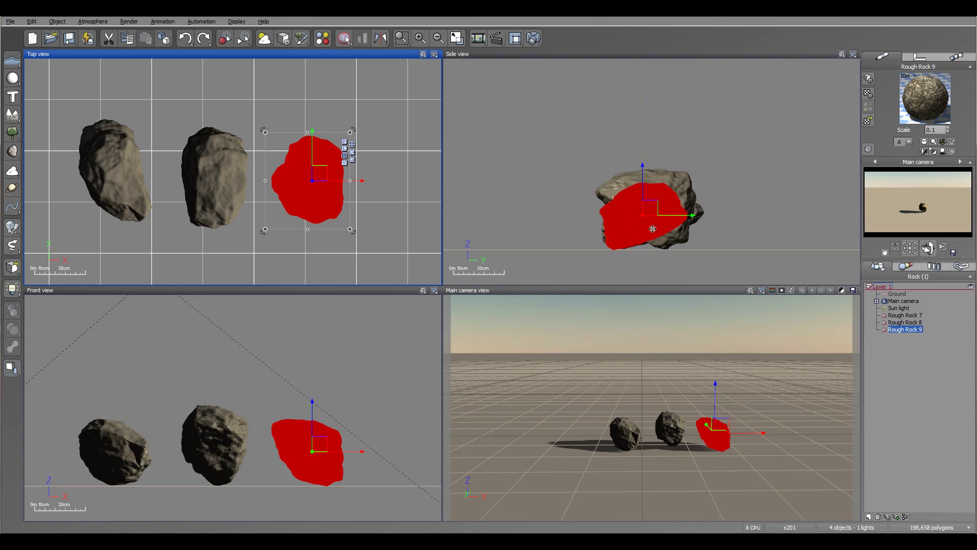
Nudge the third rock in the side view and scale it into a flatter, wider shape
mouse_move(654, 212)
left_mouse_down()
mouse_move(661, 146)
mouse_move(660, 211)
left_mouse_up()
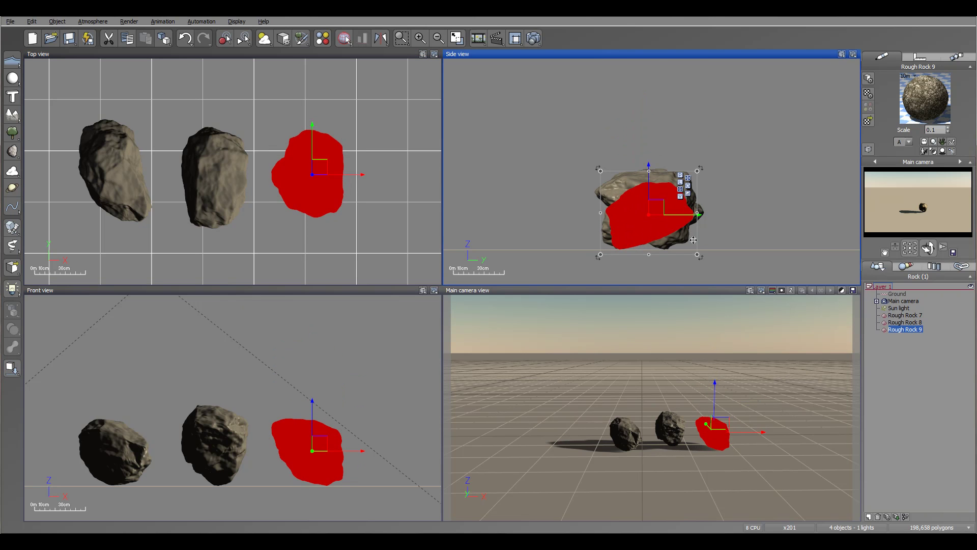
mouse_move(700, 259)
left_mouse_down()
mouse_move(690, 271)
mouse_move(705, 257)
mouse_move(701, 266)
left_mouse_up()
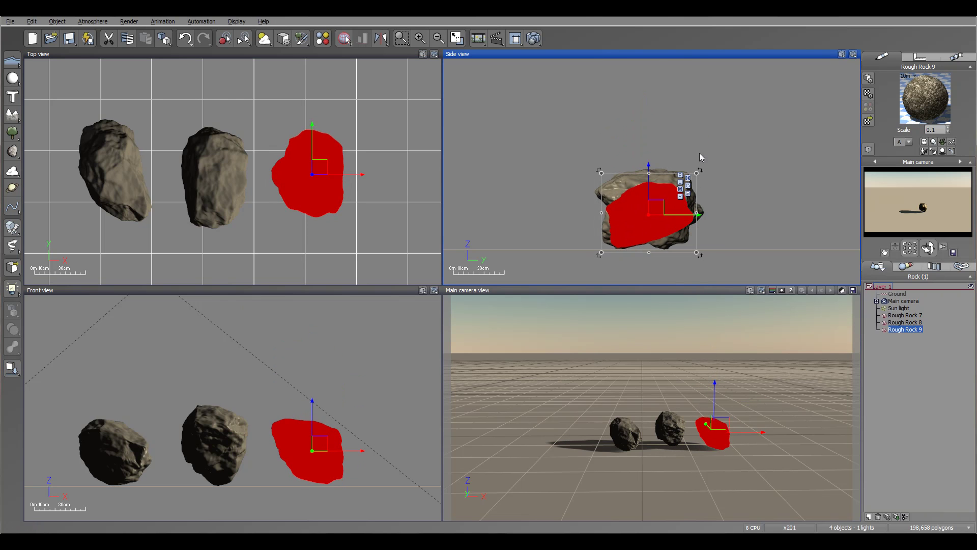
left_click_drag(697, 173, 662, 185)
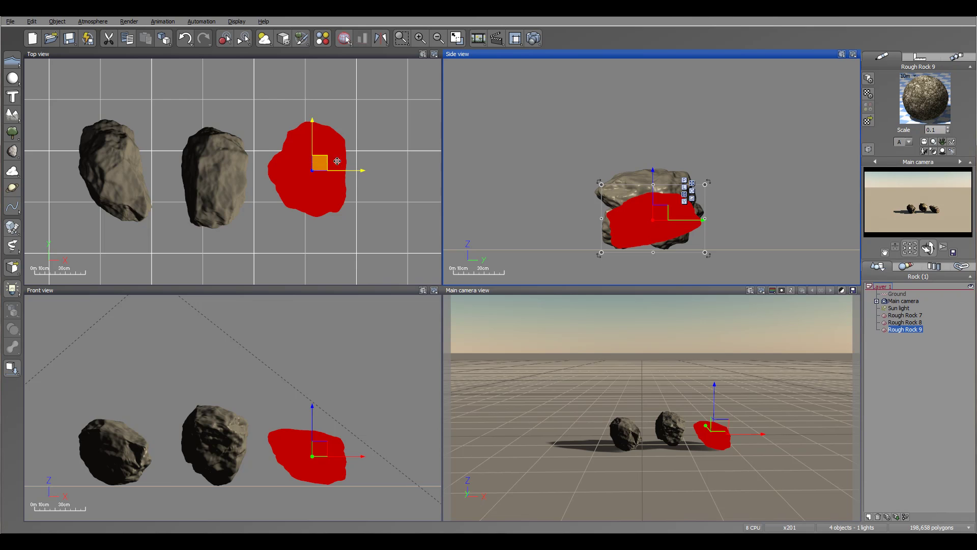
Duplicate the flattened rock to the right end of the row, and delete the copy
right_click_drag(318, 162, 269, 187)
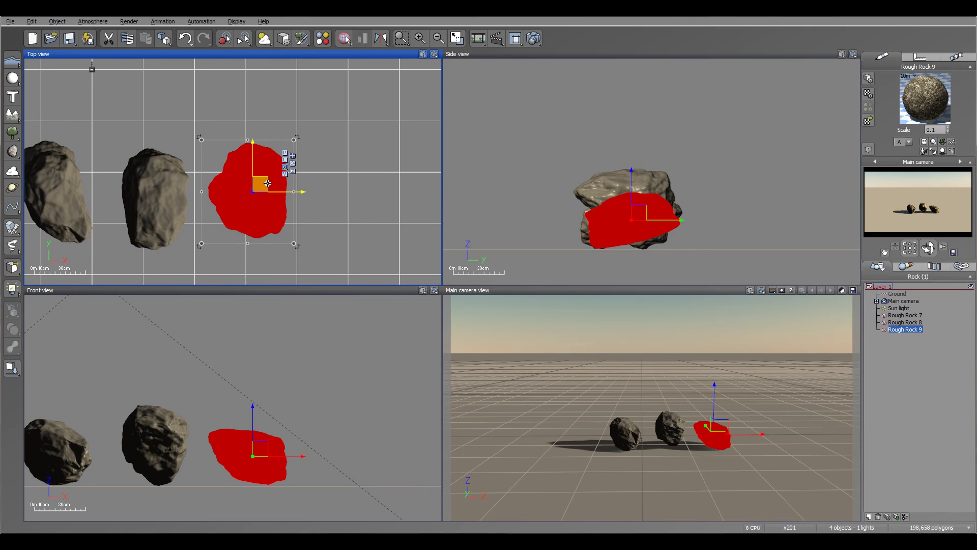
left_click_drag(268, 184, 363, 182, "alt")
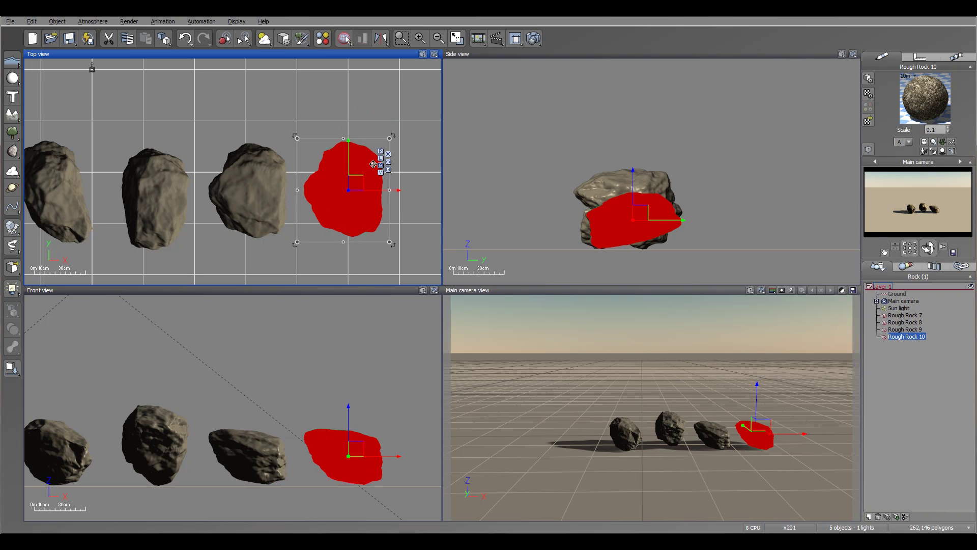
mouse_move(403, 172)
right_mouse_down()
mouse_move(424, 169)
mouse_move(391, 170)
right_mouse_up()
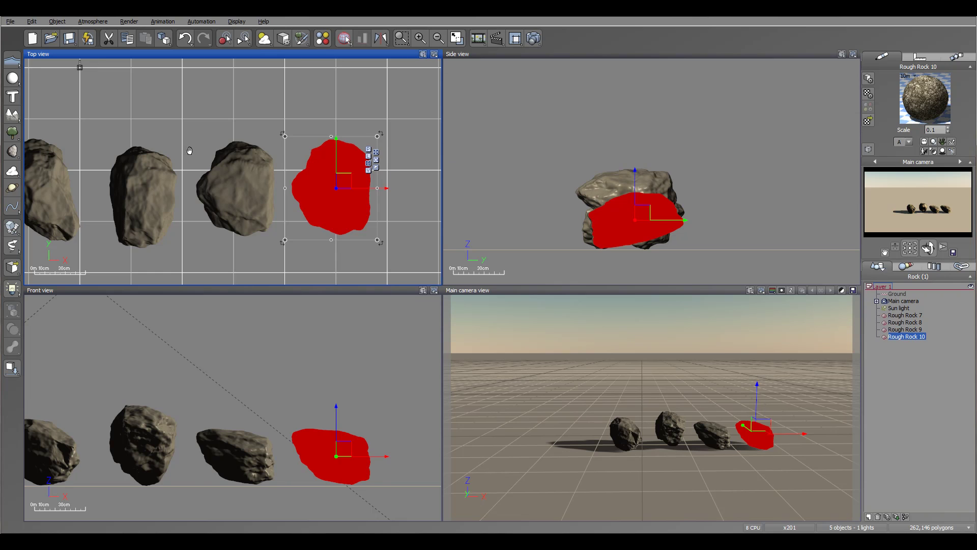
right_click_drag(190, 151, 217, 146)
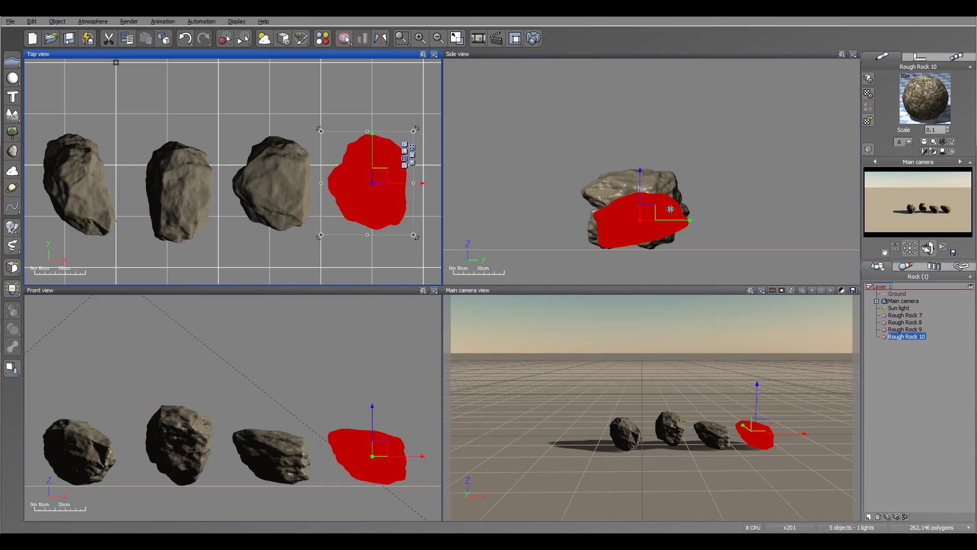
key("Delete")
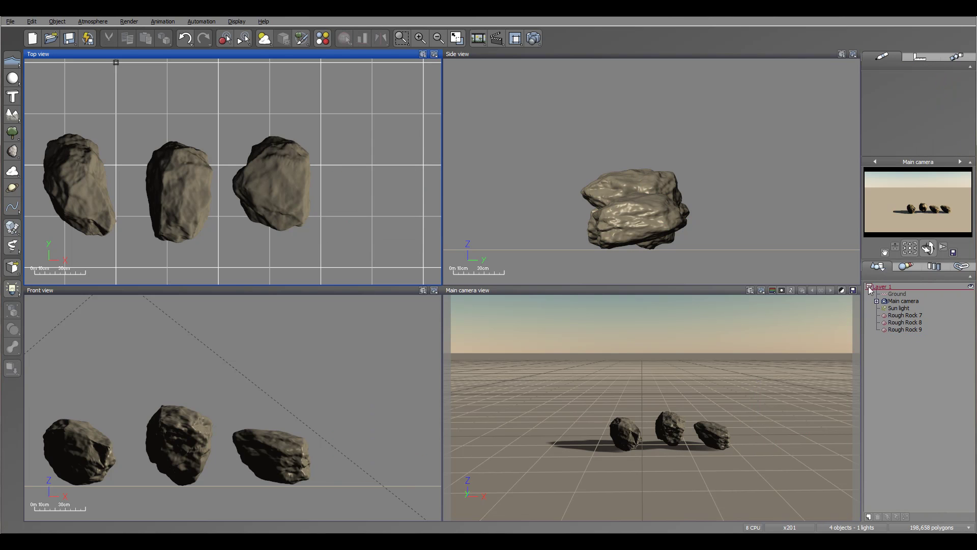
Render the three rocks from the main camera, accept the post-render options and close the render display
left_click(538, 38)
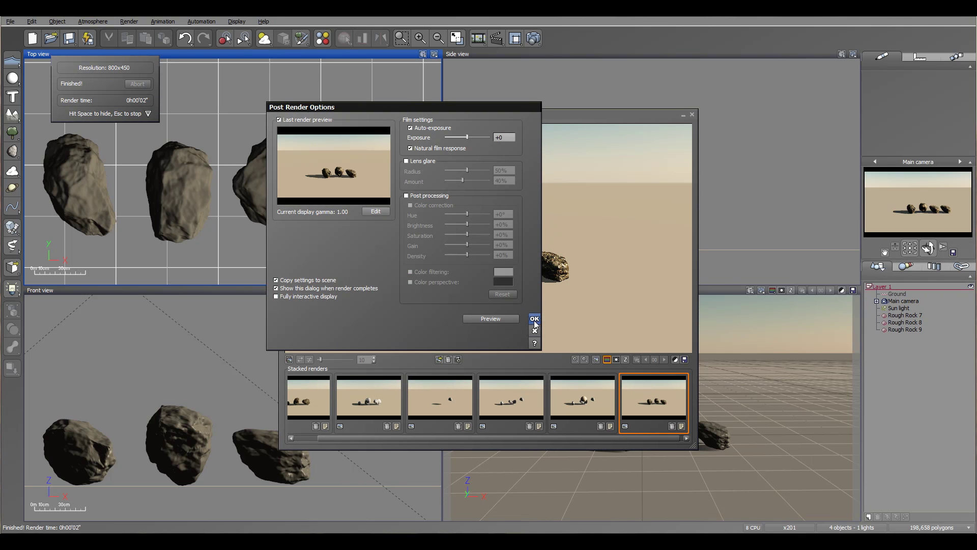
left_click(534, 319)
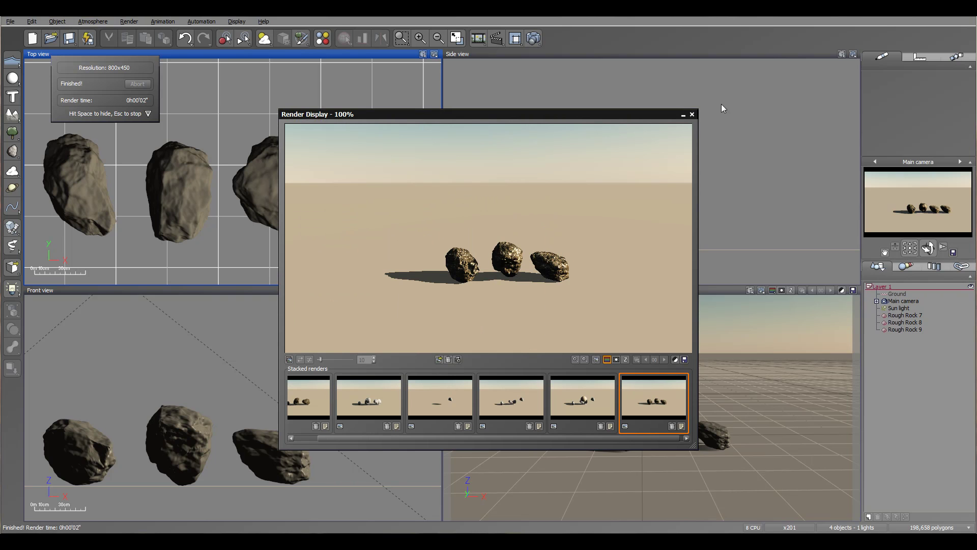
key("space")
Select all three rough rocks and turn off displacement mapping in their Rough Rock material
left_click(900, 315)
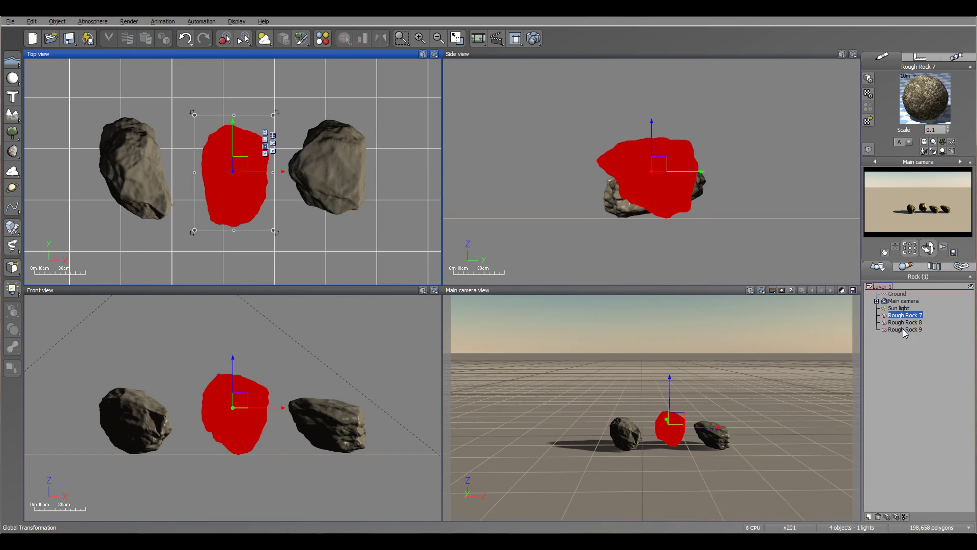
left_click(907, 329, "shift")
double_click(906, 81)
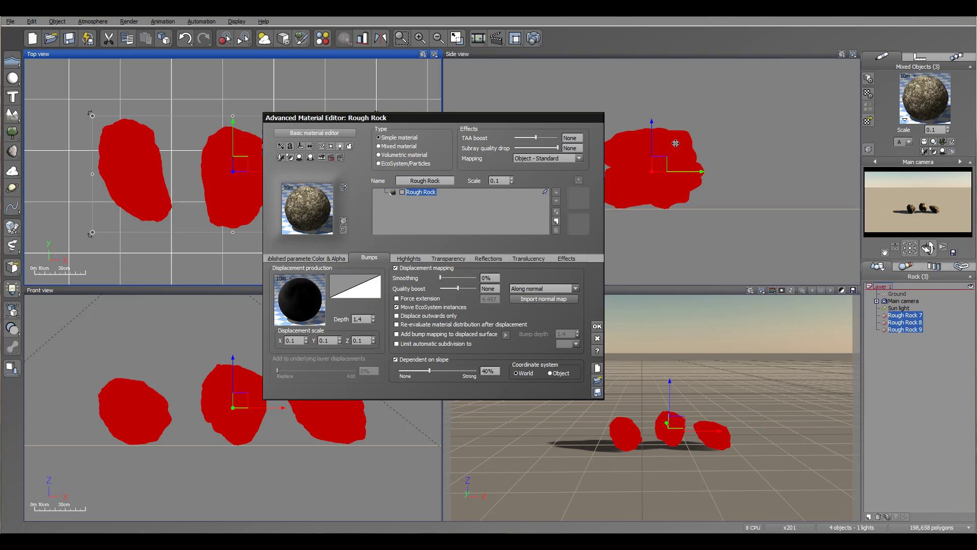
left_click(407, 268)
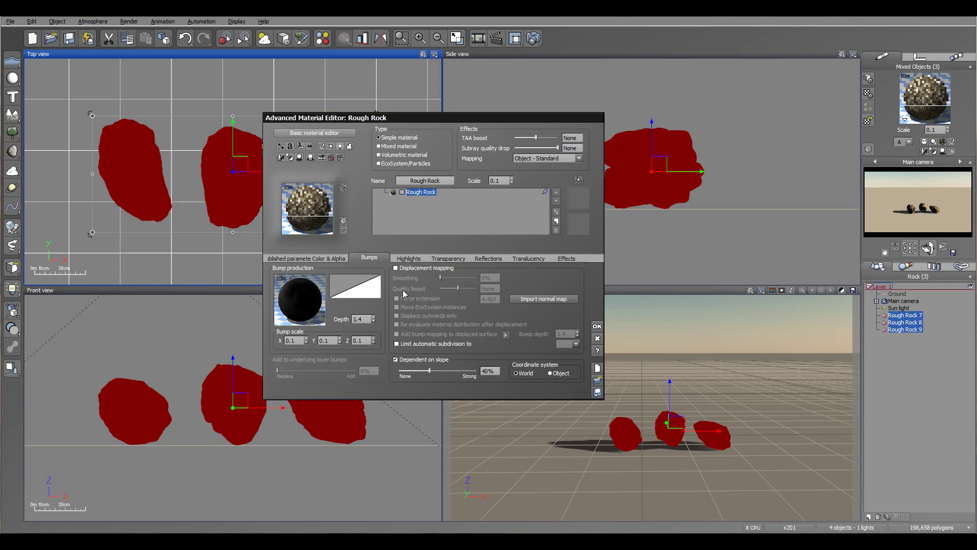
left_click(597, 327)
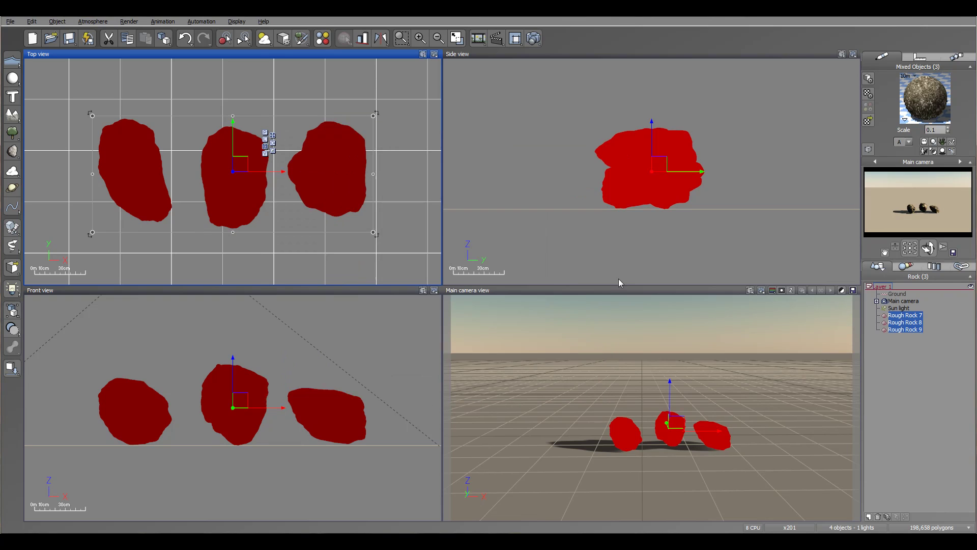
Render the scene again with displacement mapping disabled on the rocks and close the render display
left_click(533, 39)
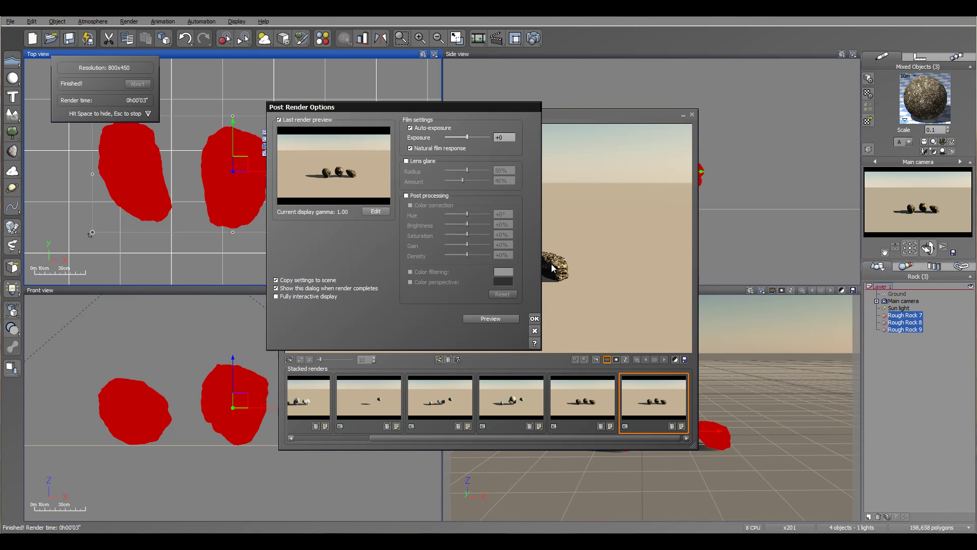
left_click(534, 318)
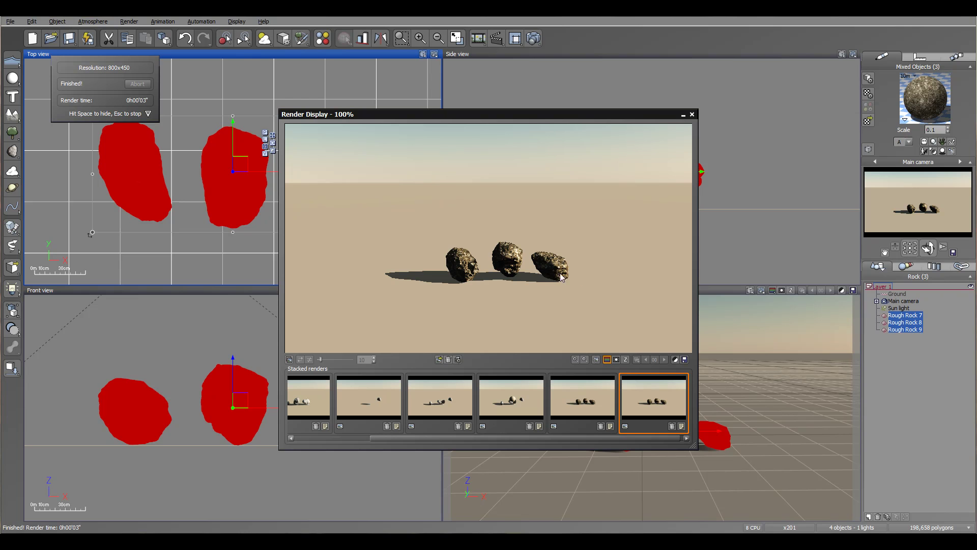
left_click(691, 115)
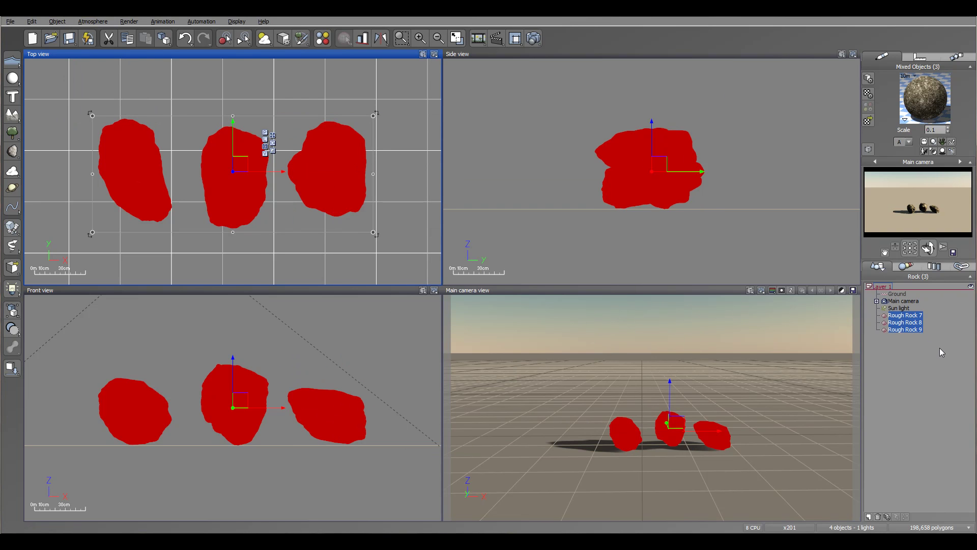
Replace the three selected rocks' Rough Rock material with Flat white from the Basic collection and accept the material
double_click(925, 98)
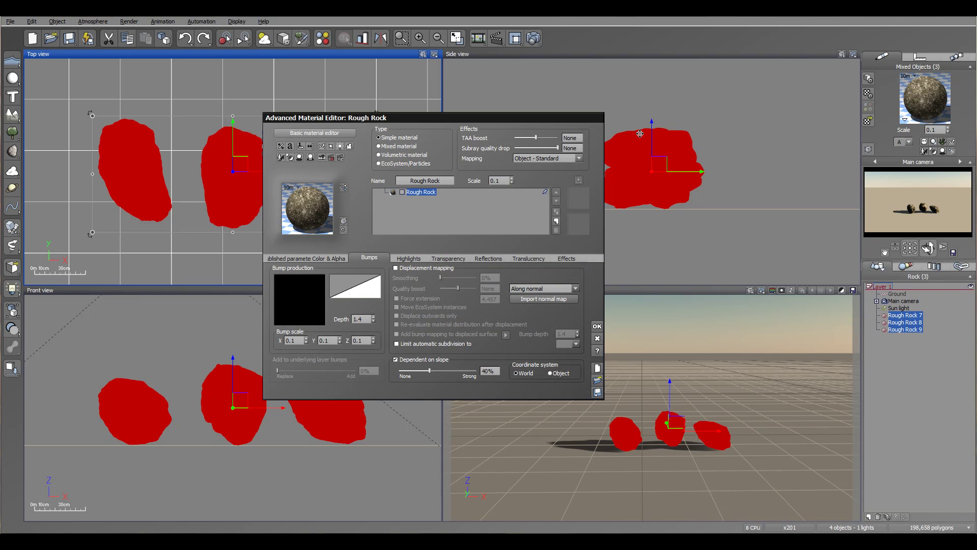
double_click(307, 203)
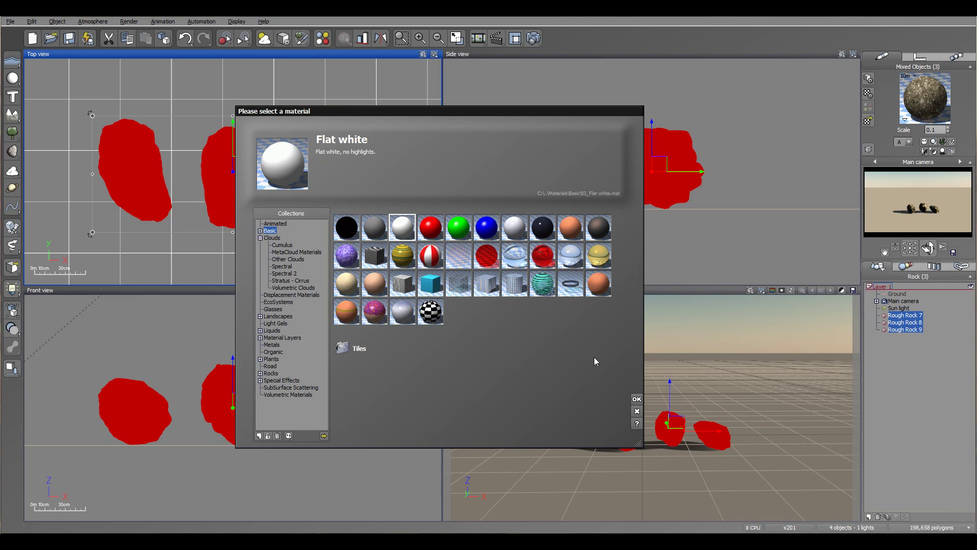
left_click(636, 399)
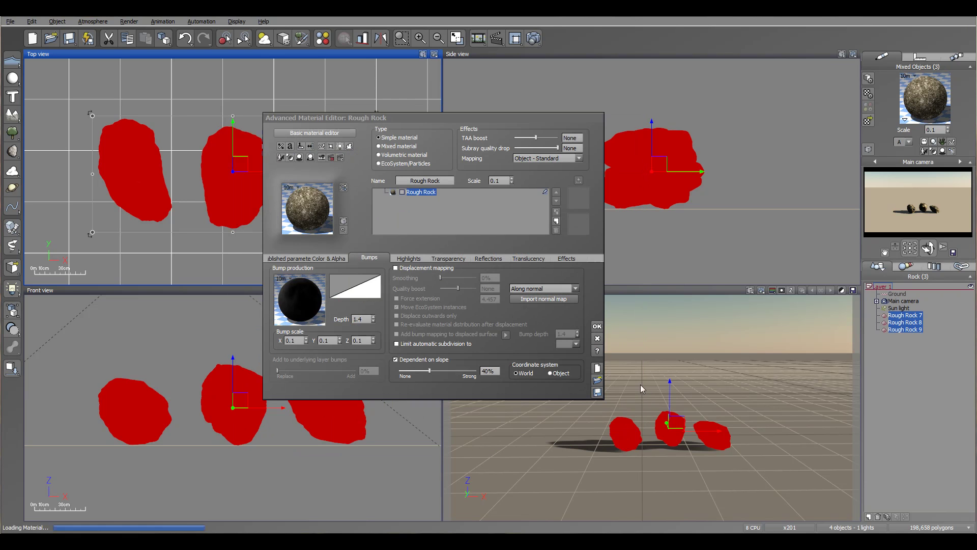
left_click(598, 327)
Render the white rocks from the main camera, close the render display and clear the rock selection
key("ctrl+F9")
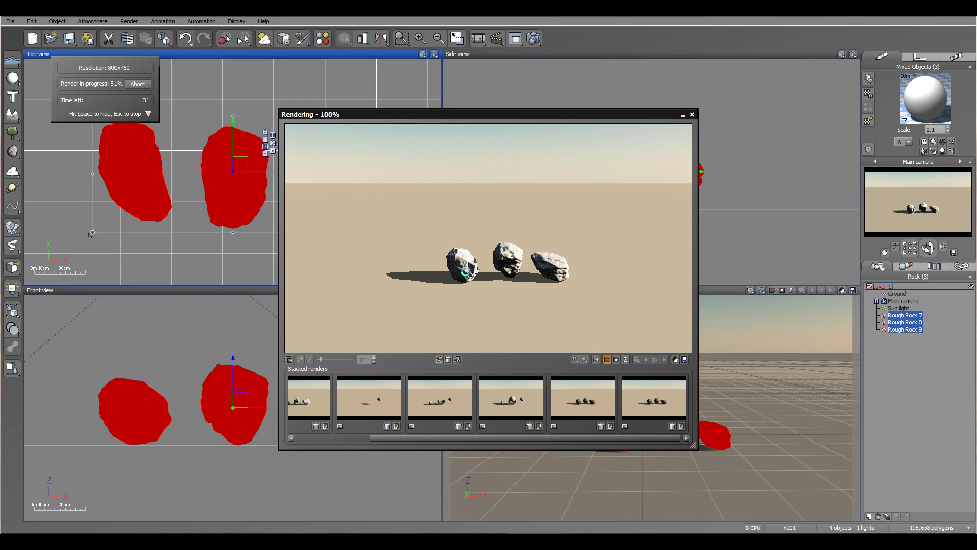
left_click(531, 318)
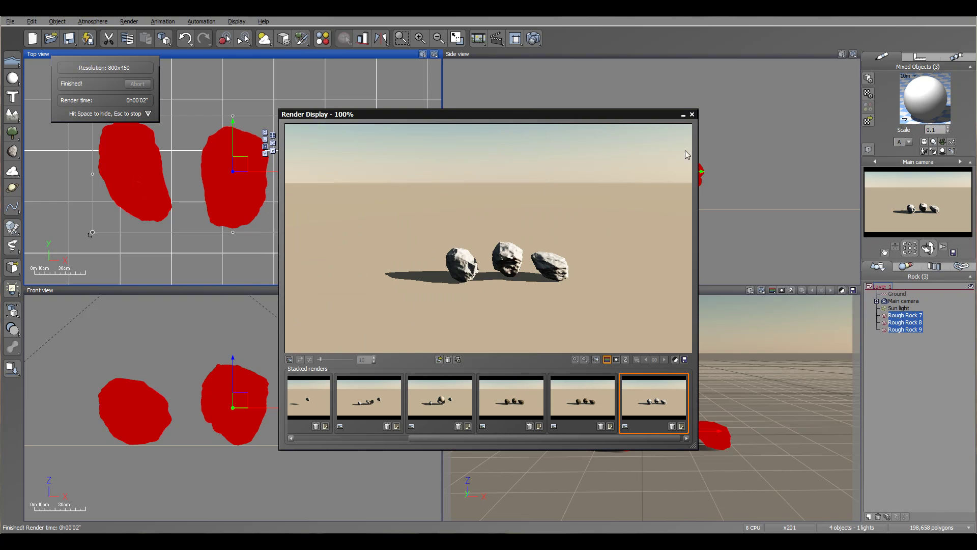
left_click(693, 114)
left_click(920, 349)
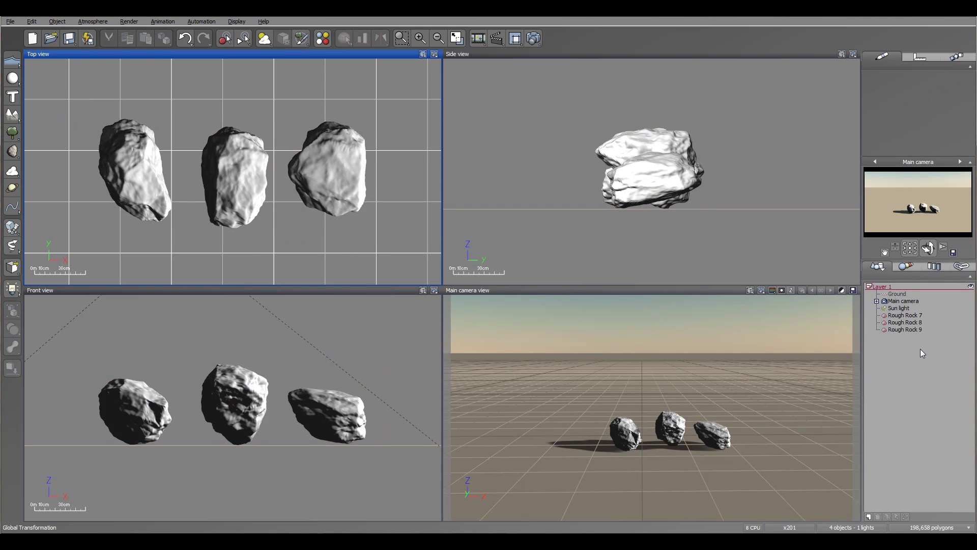
Open the object options of Rough Rock 7, examine its polygon mesh settings and cancel without changes
left_click(909, 315)
right_click(909, 316)
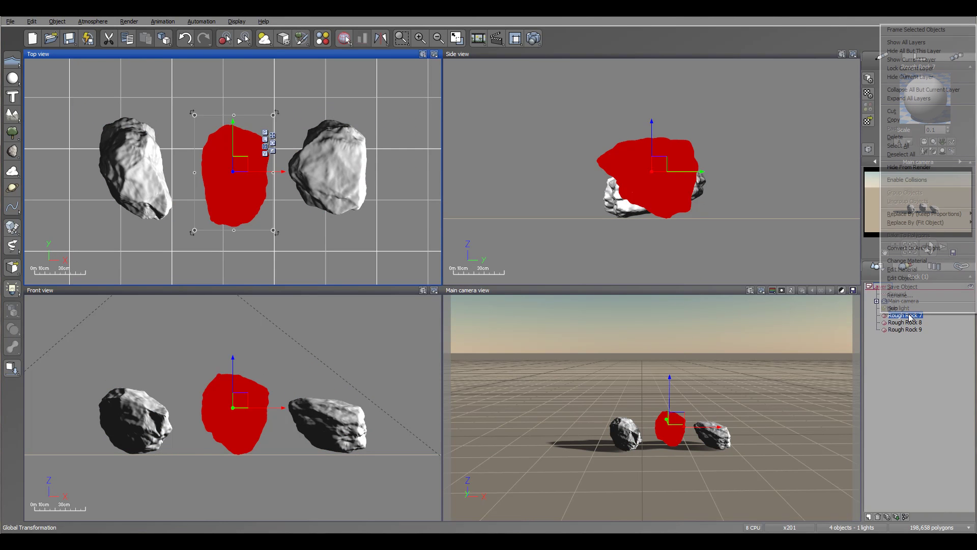
left_click(903, 278)
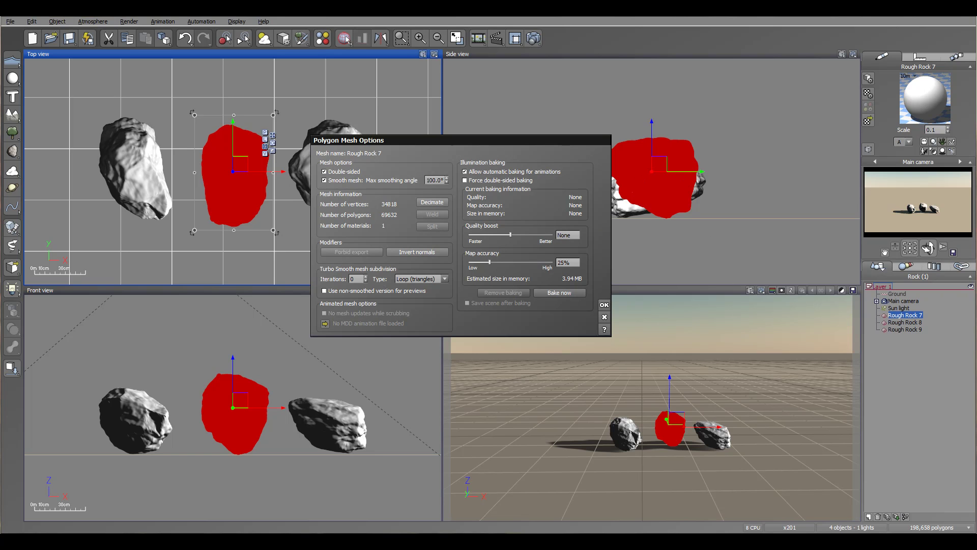
left_click(800, 160)
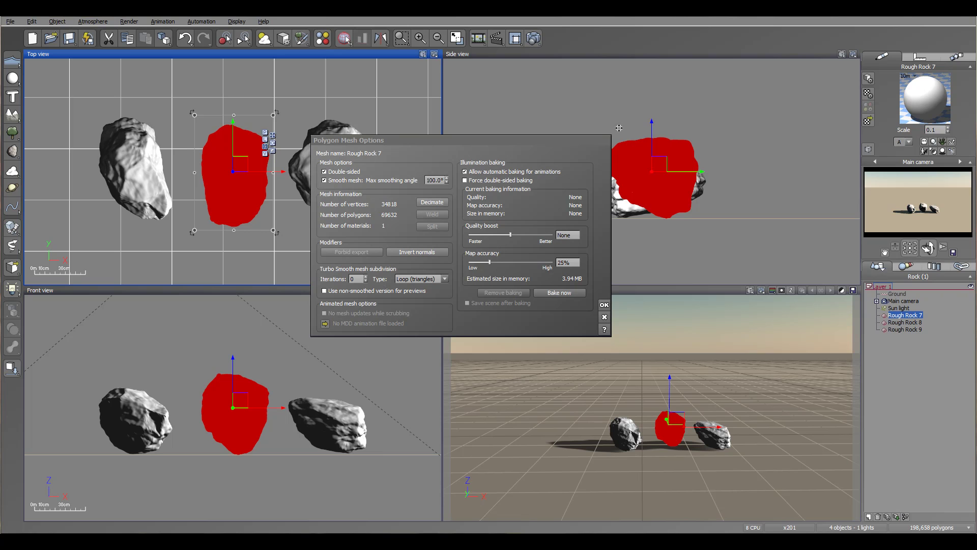
left_click(607, 319)
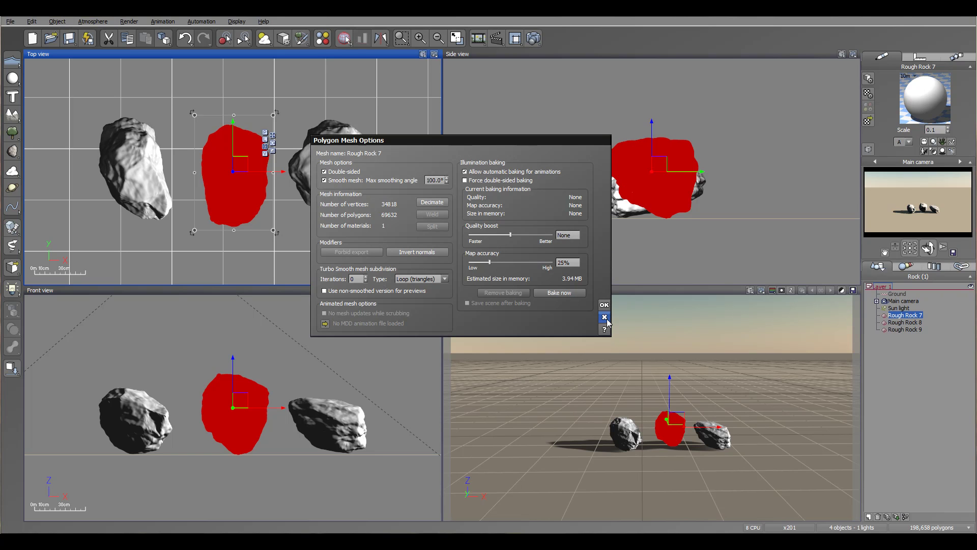
left_click(605, 317)
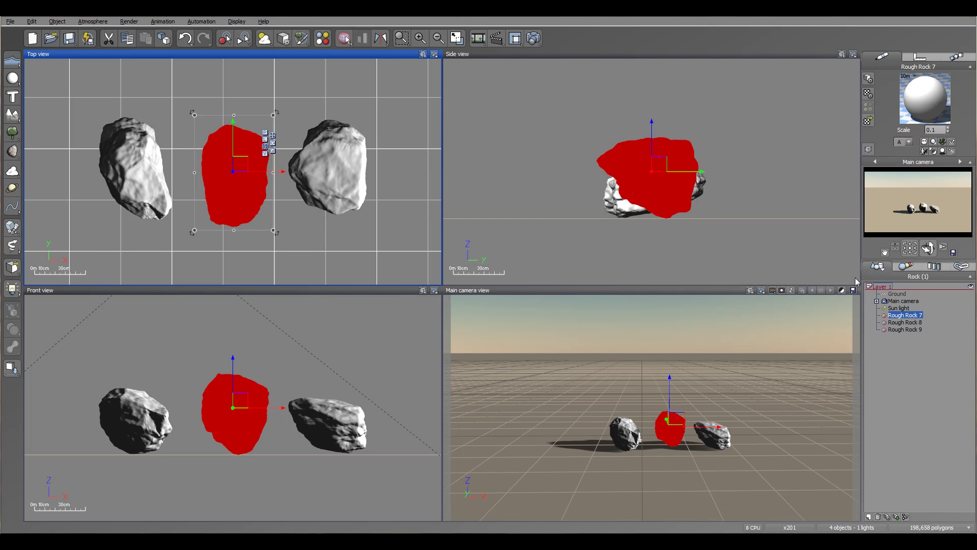
left_click(905, 328, "shift")
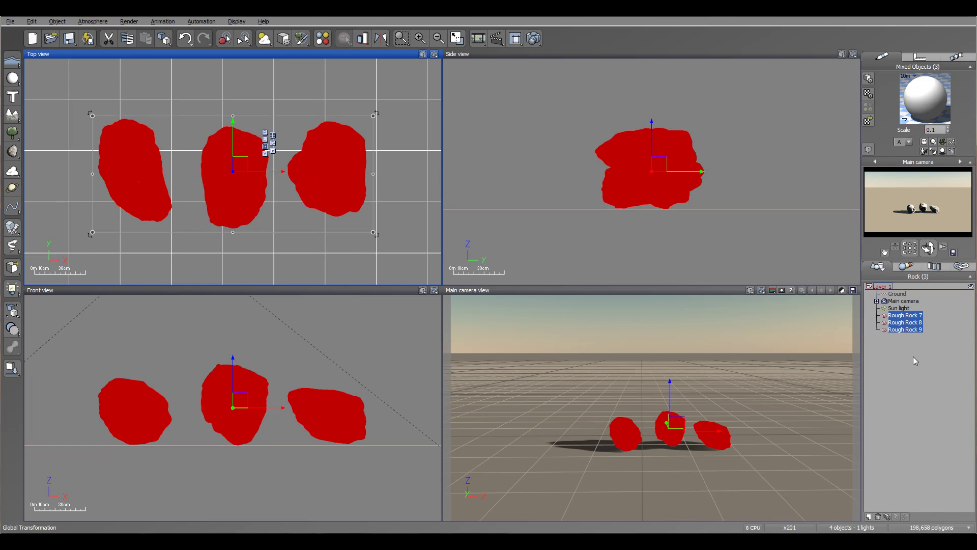
left_click(905, 322)
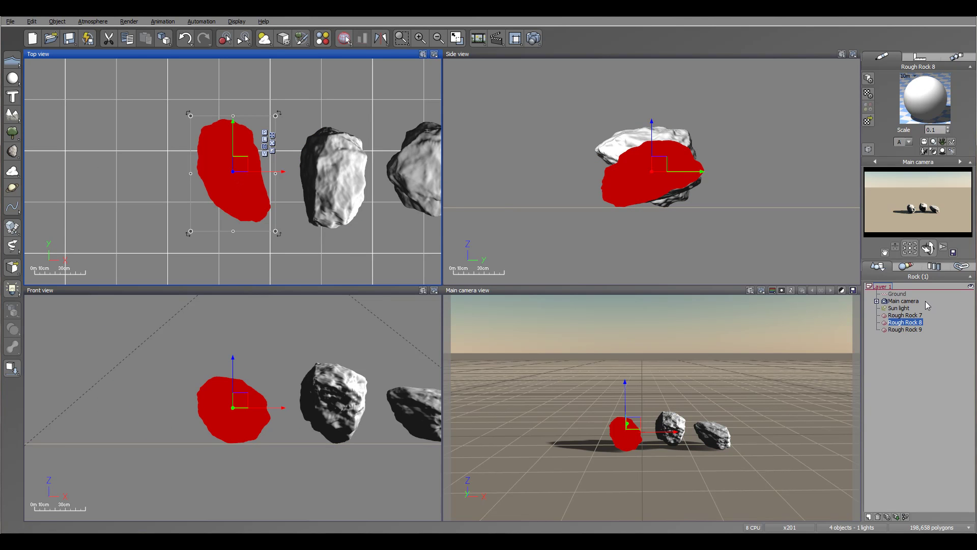
left_click(906, 330, "shift")
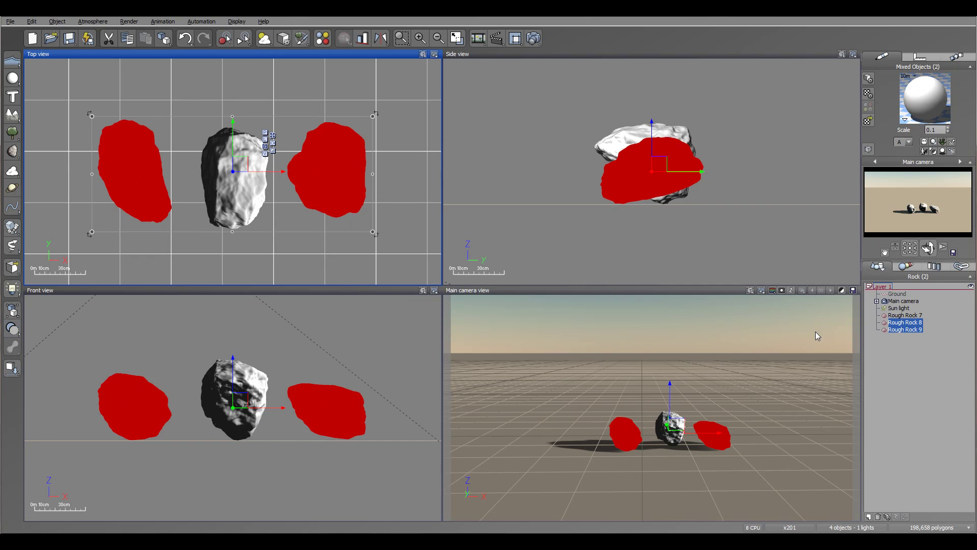
left_click(896, 344)
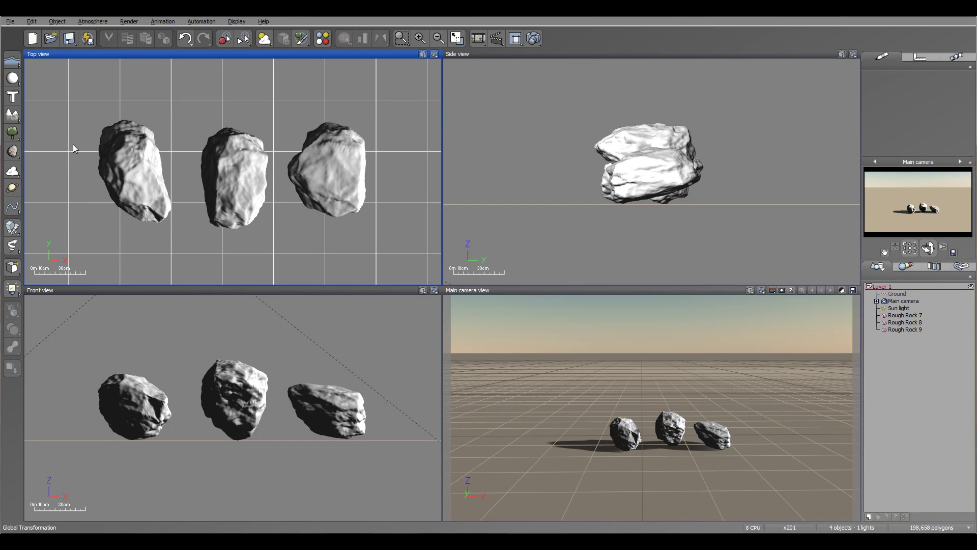
Add a sphere to the scene and move it directly above the middle rock
left_click(13, 78)
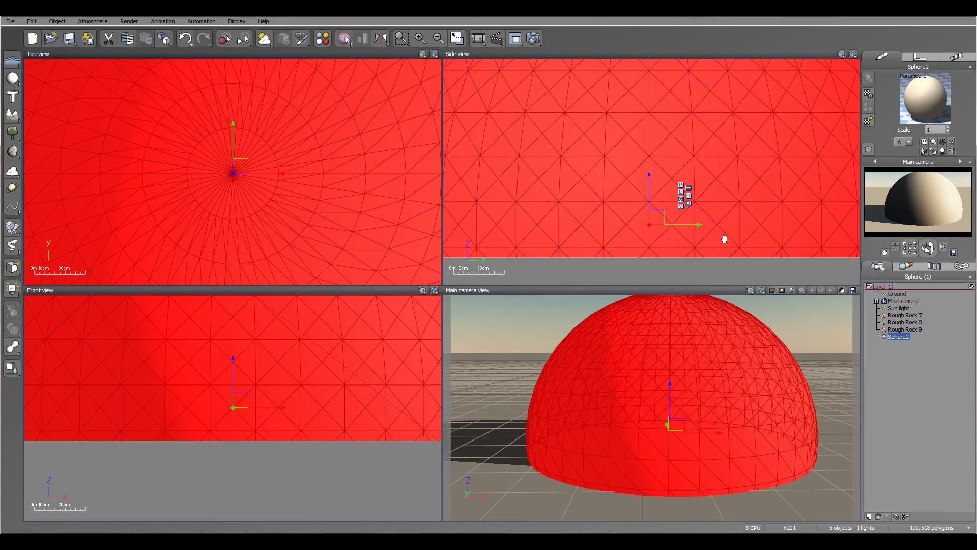
scroll(713, 225, "down", 2)
left_click_drag(567, 106, 696, 234)
left_click_drag(758, 286, 716, 285)
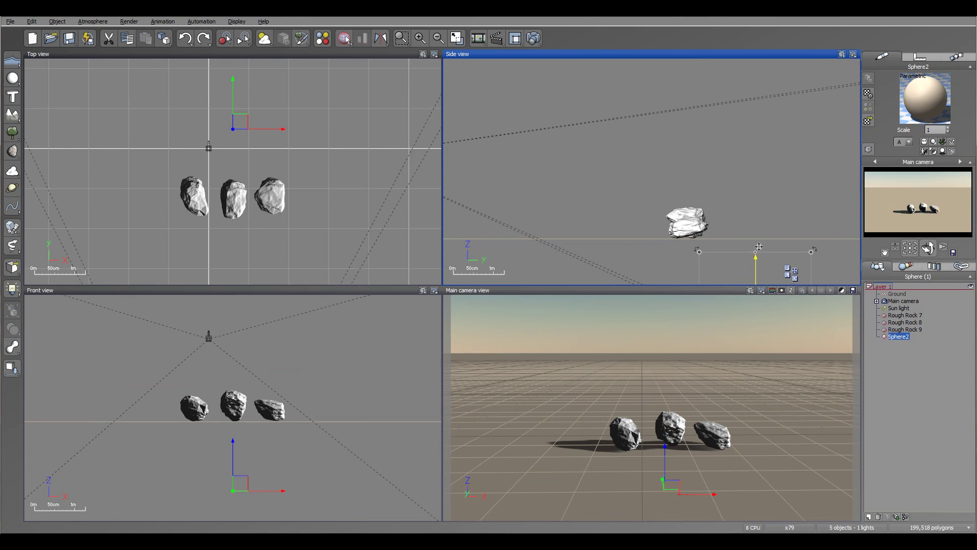
left_click_drag(755, 98, 682, 125)
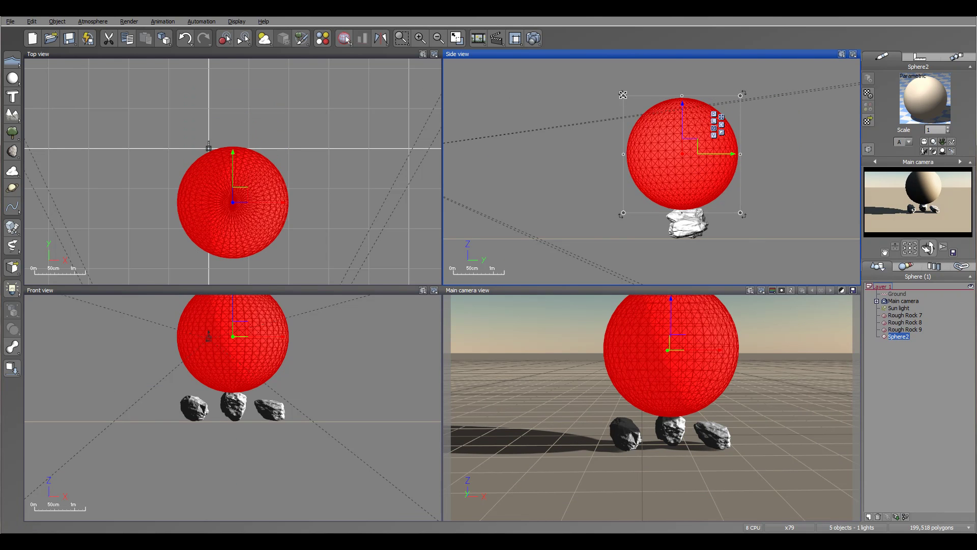
Shrink the sphere to about 1 m in diameter and position it so it overlaps the upper part of the middle rock
left_click_drag(626, 97, 687, 198)
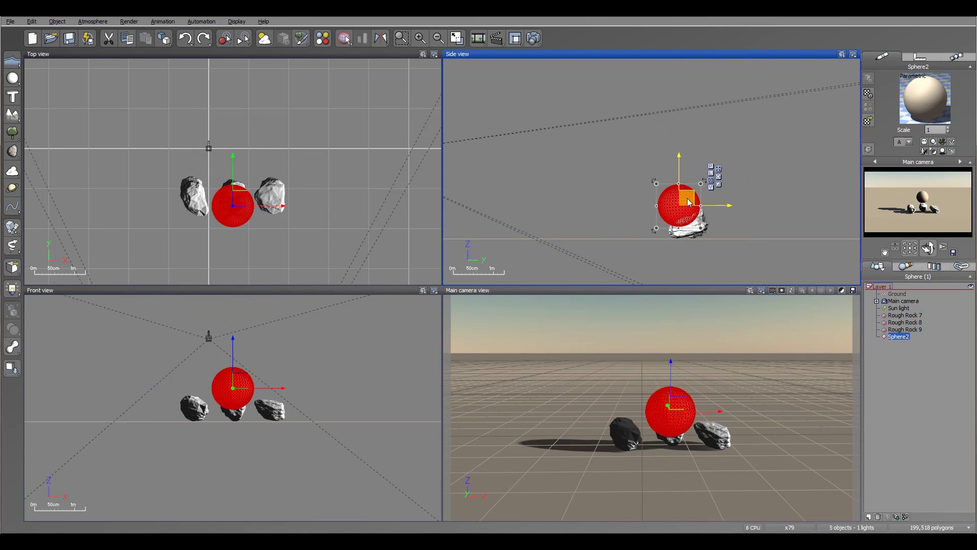
right_click_drag(208, 205, 234, 169)
scroll(255, 174, "up", 6)
left_click_drag(296, 157, 291, 129)
left_click_drag(708, 84, 711, 96)
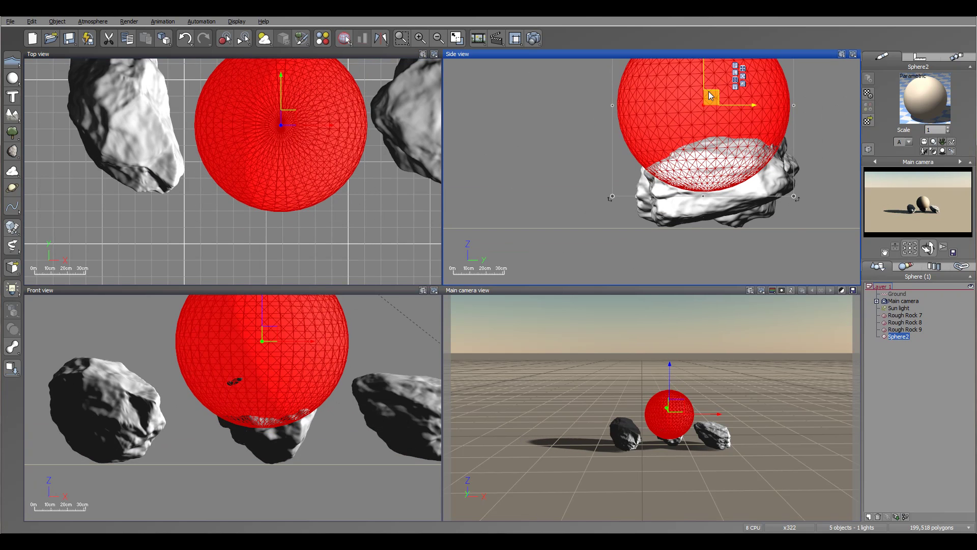
Try a Boolean difference of the sphere and Rough Rock 7, with the sphere as the base object
left_click(912, 322, "ctrl")
left_click(905, 321, "ctrl")
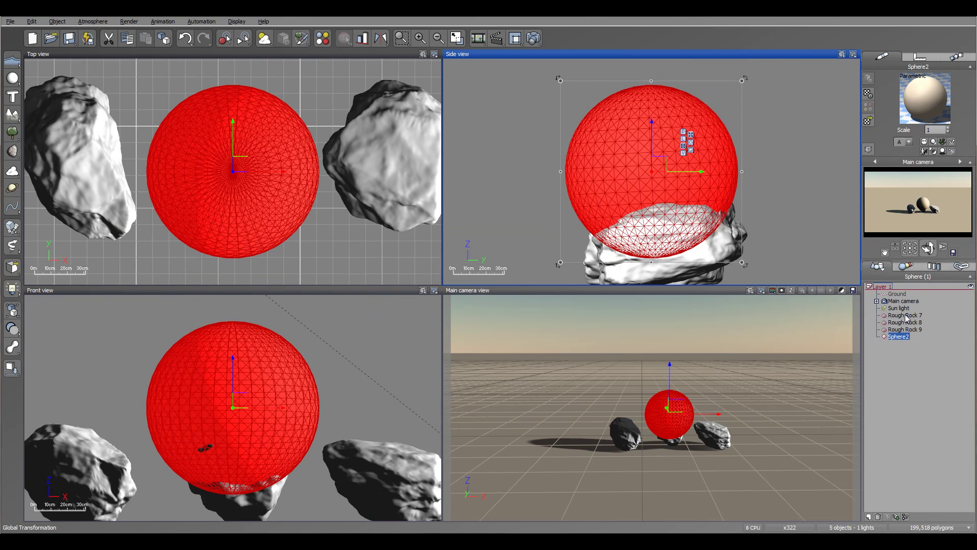
left_click(905, 315, "ctrl")
left_click(13, 329)
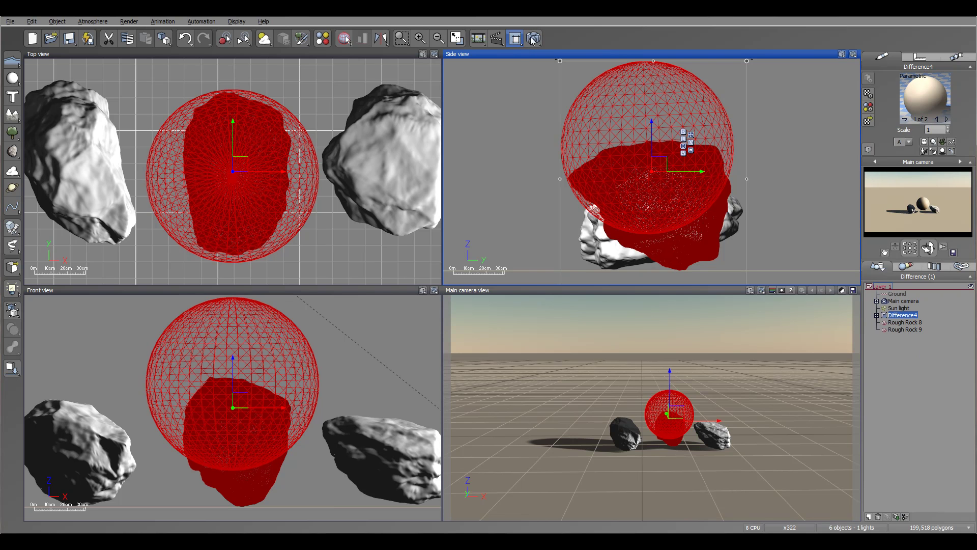
Expand the Boolean difference object to check its component order, and ungroup it
left_click(958, 368)
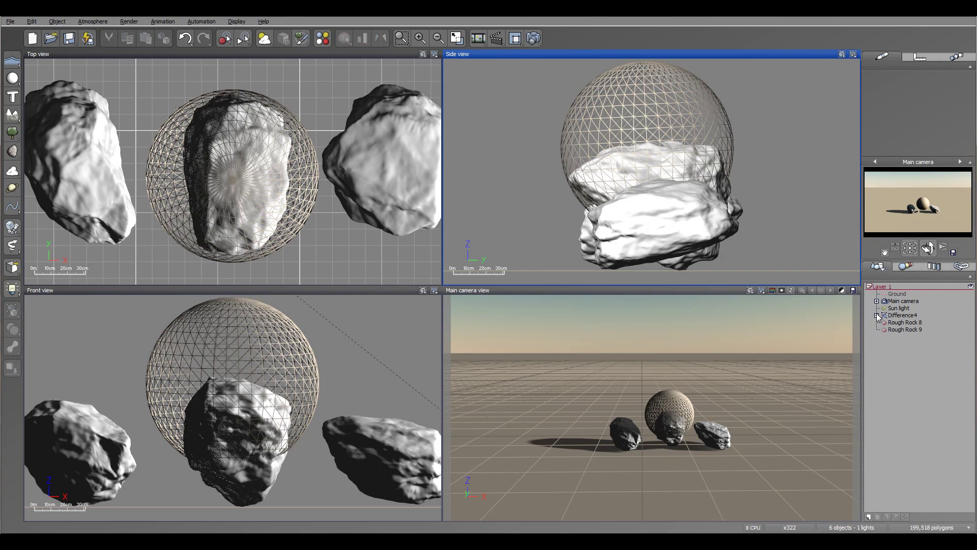
left_click(876, 315)
left_click(906, 316)
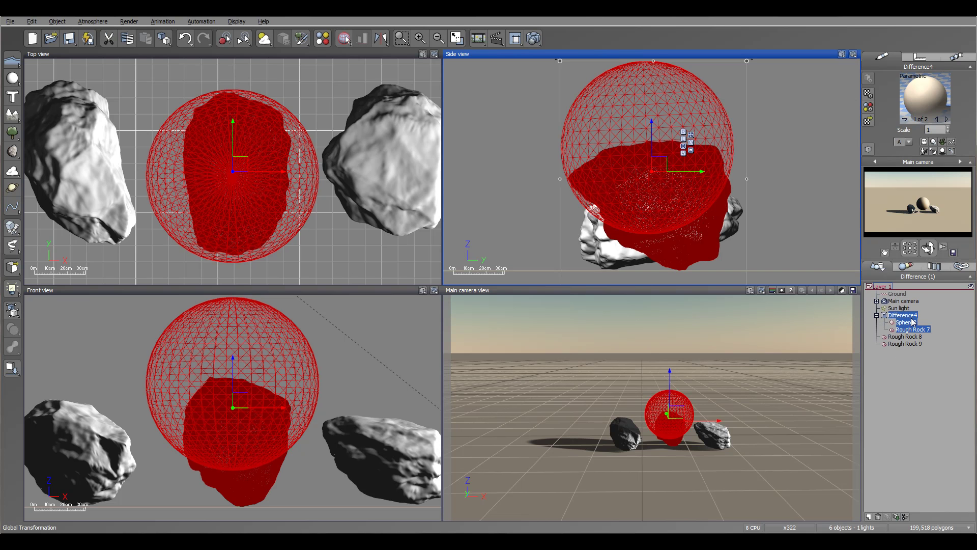
key("u")
Place the sphere after Rough Rock 7 in the object order and subtract it from the rock with a Boolean difference
left_click(905, 329)
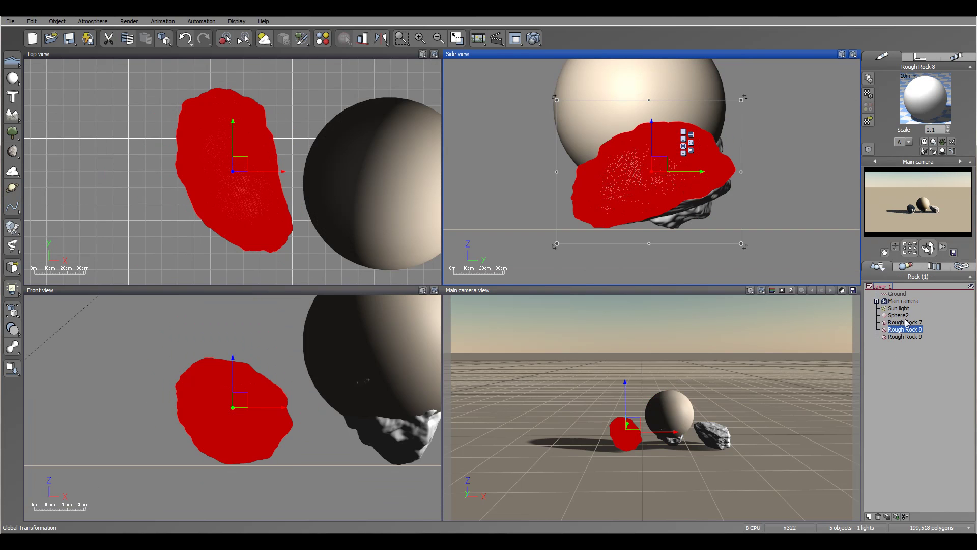
left_click(896, 315)
left_click(897, 324, "ctrl")
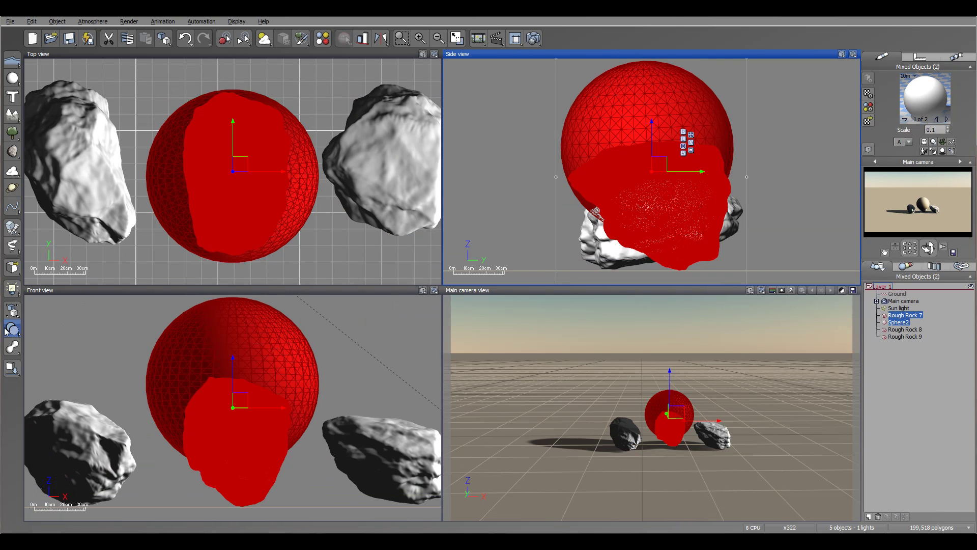
left_click(12, 329)
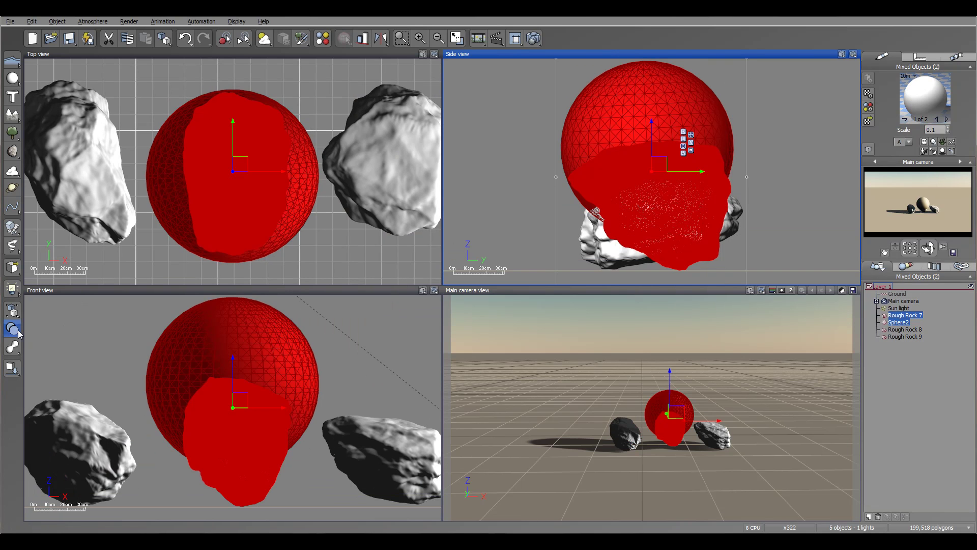
Render the carved rock with its neighbours, accept the post-render options and close the render display
left_click(533, 36)
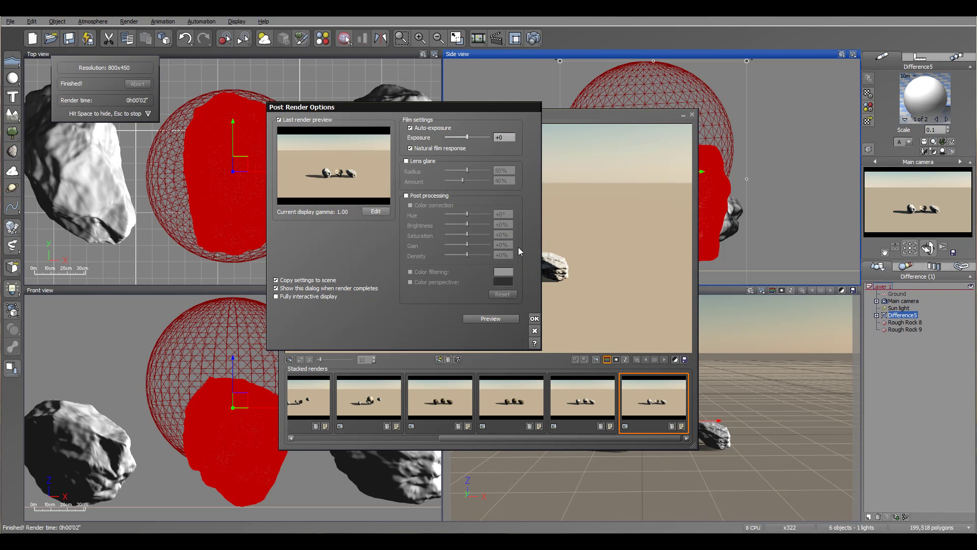
left_click(534, 318)
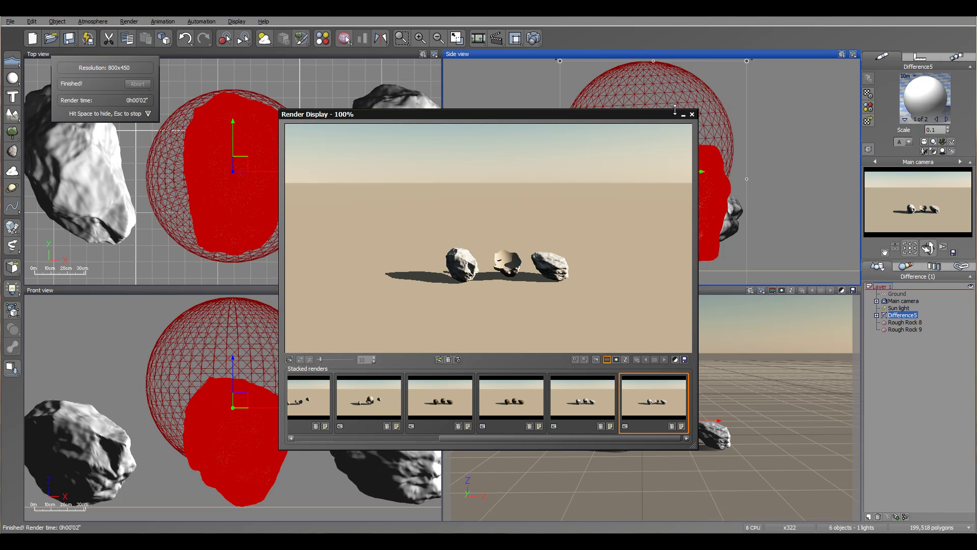
left_click(692, 114)
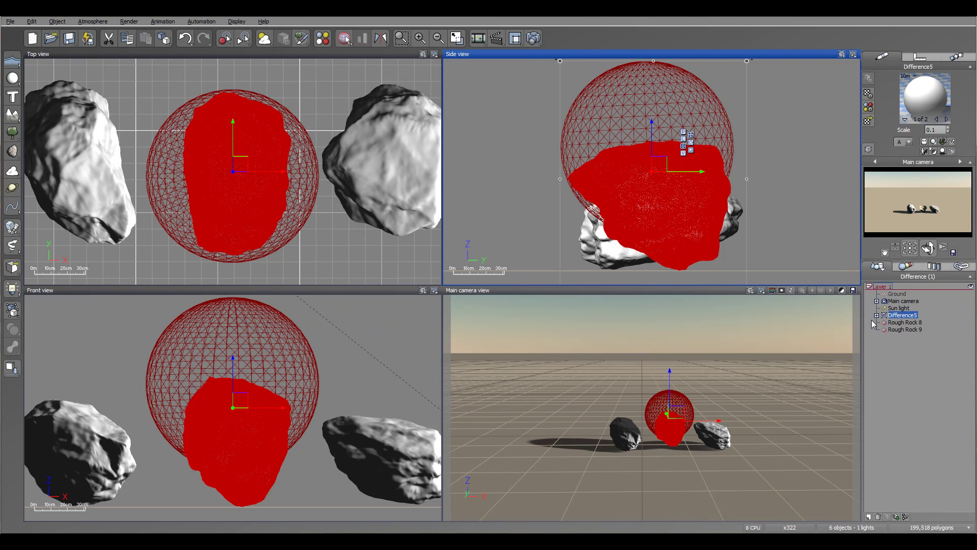
Ungroup the Boolean difference back into the separate rock and sphere, and clear the selection
key("u")
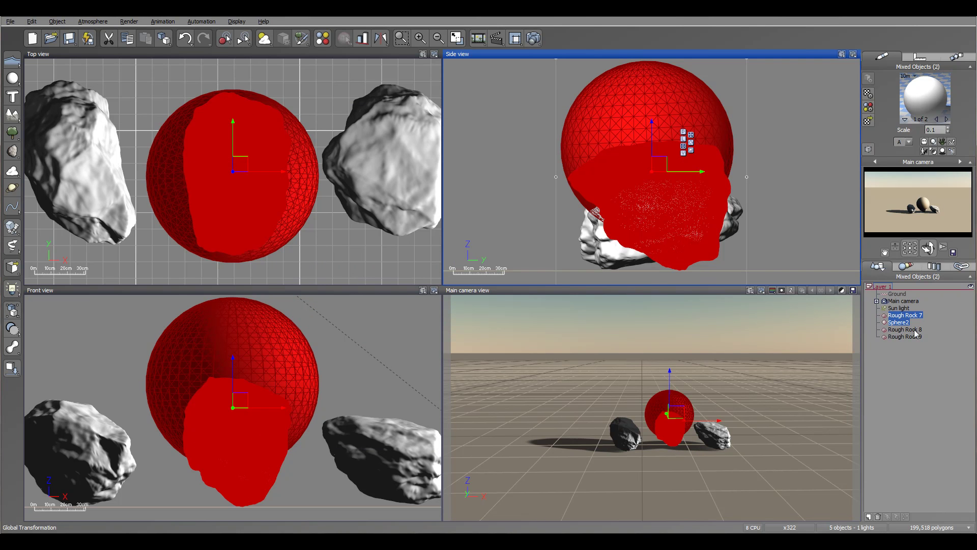
left_click(908, 330)
left_click(906, 337, "ctrl")
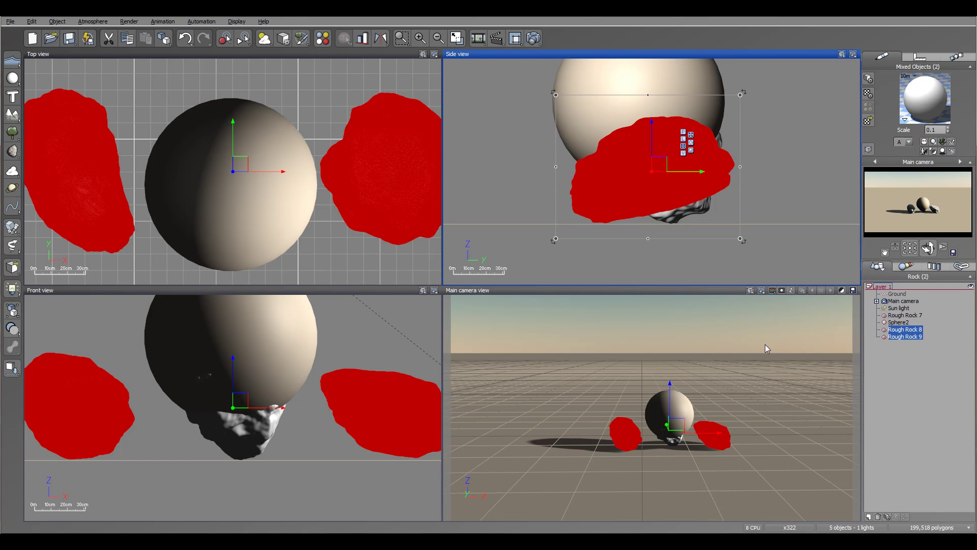
left_click(903, 352)
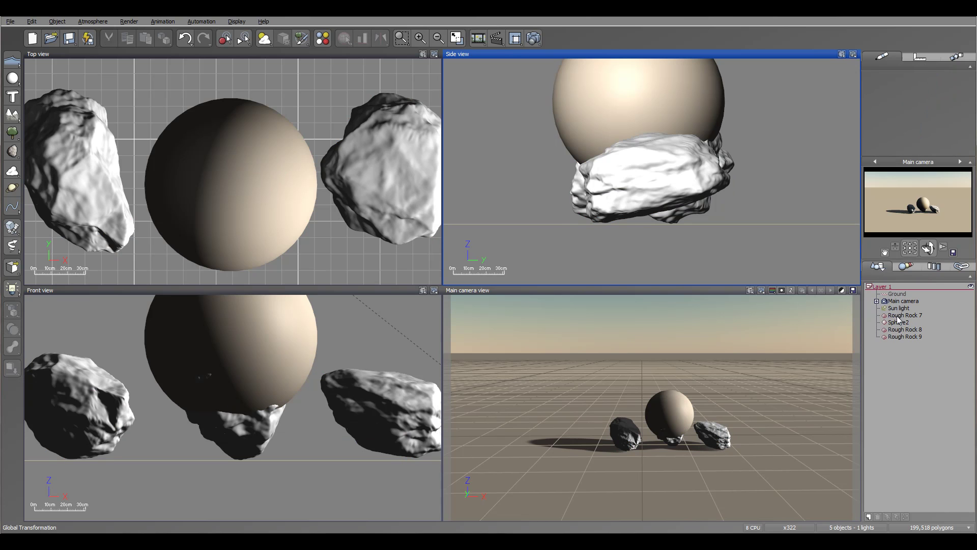
left_click(897, 315)
left_click(902, 322, "ctrl")
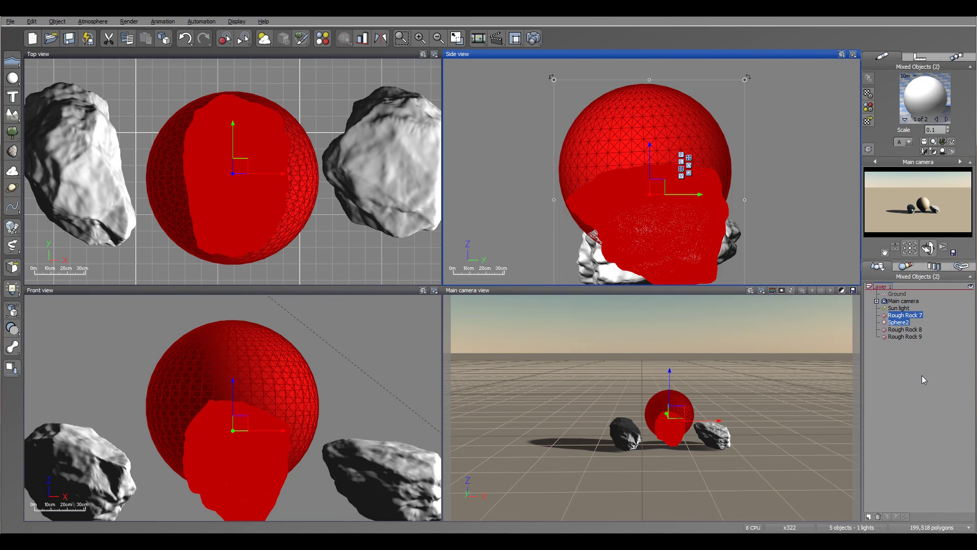
left_click(945, 364)
Move the sphere to the end of the object order, directly after Rough Rock 9
mouse_move(754, 208)
right_mouse_down()
mouse_move(764, 185)
mouse_move(756, 208)
right_mouse_up()
left_click(894, 322)
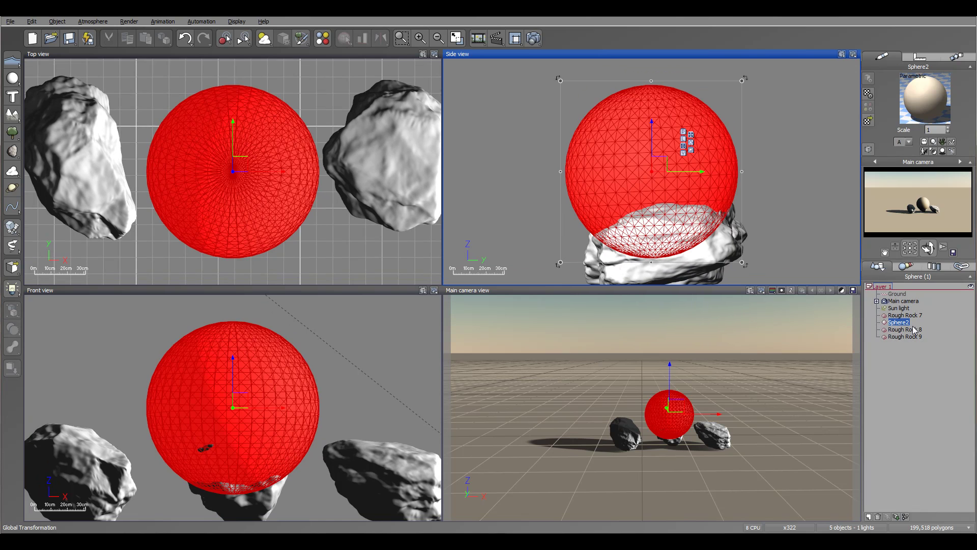
left_click_drag(893, 328, 895, 351)
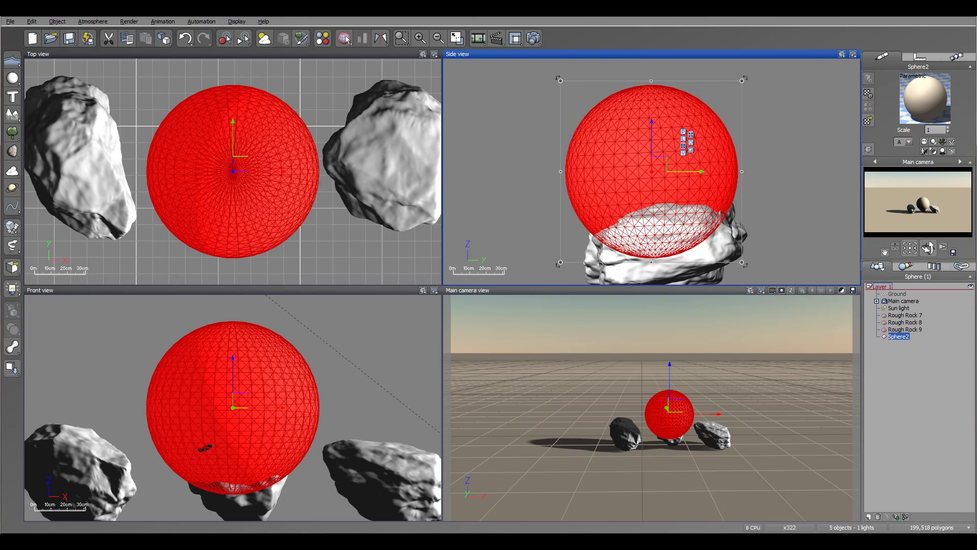
left_click_drag(698, 155, 695, 136)
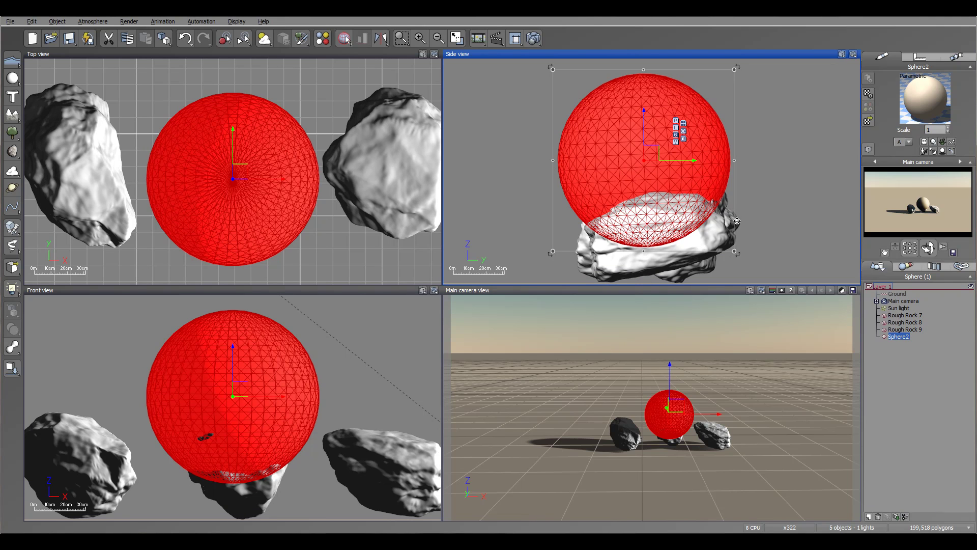
mouse_move(779, 219)
right_mouse_down()
mouse_move(776, 193)
mouse_move(767, 205)
right_mouse_up()
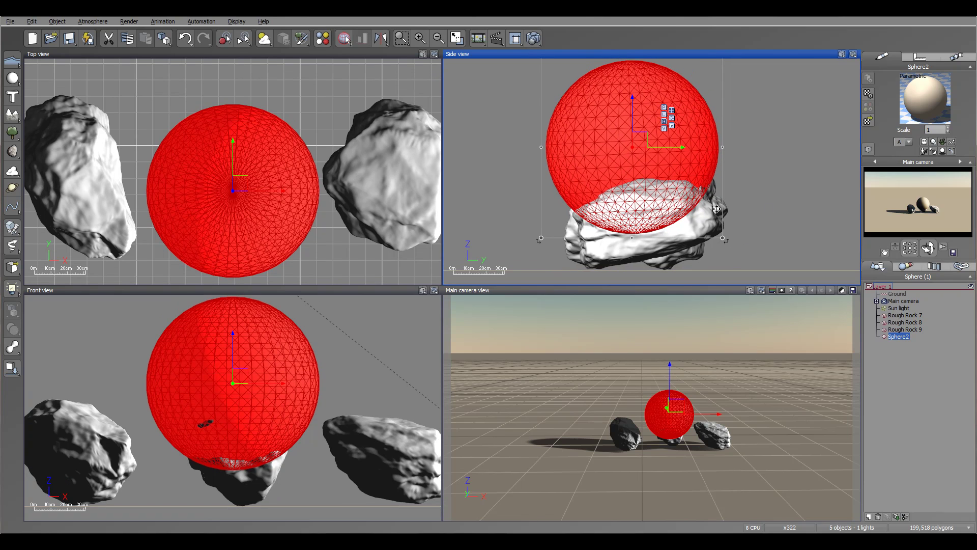
left_click(363, 158)
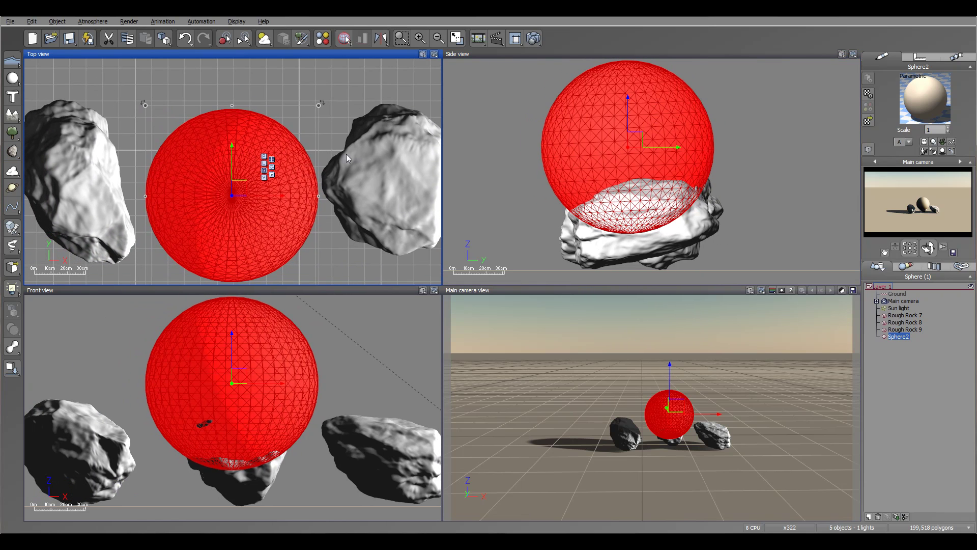
right_click_drag(417, 178, 368, 163)
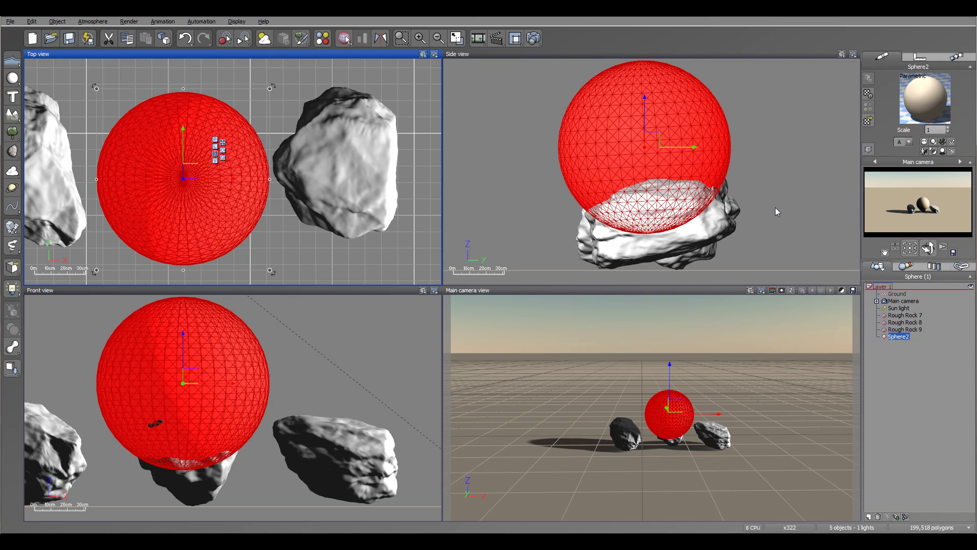
right_click_drag(772, 225, 764, 212)
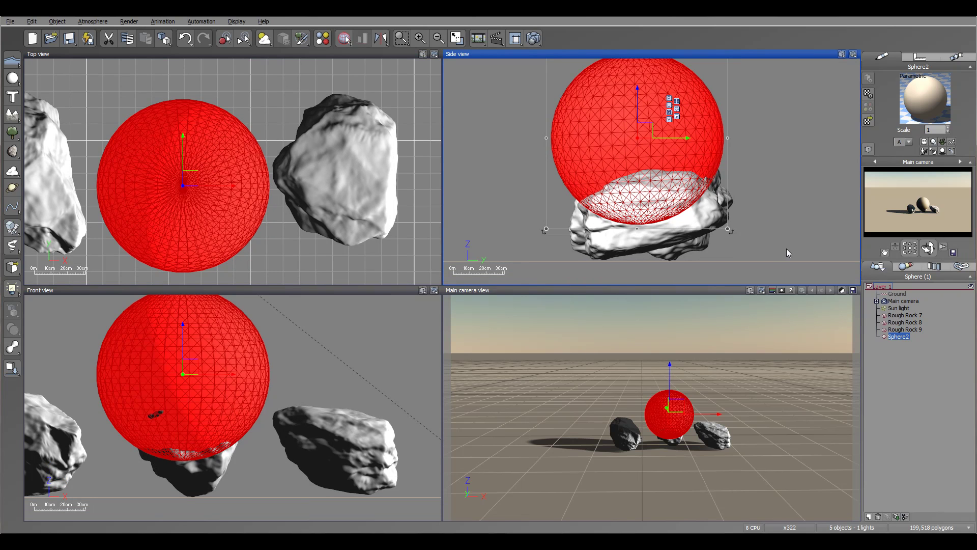
right_click_drag(300, 143, 302, 166)
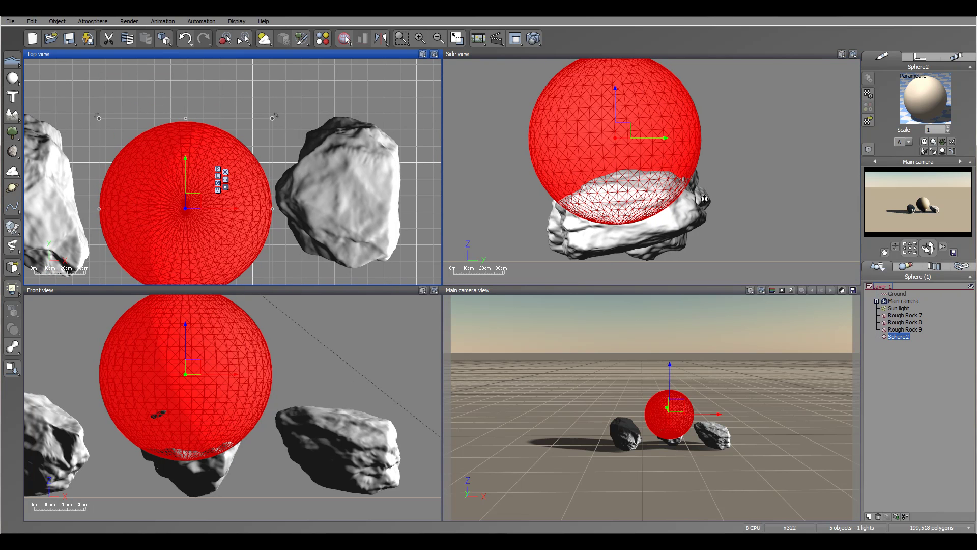